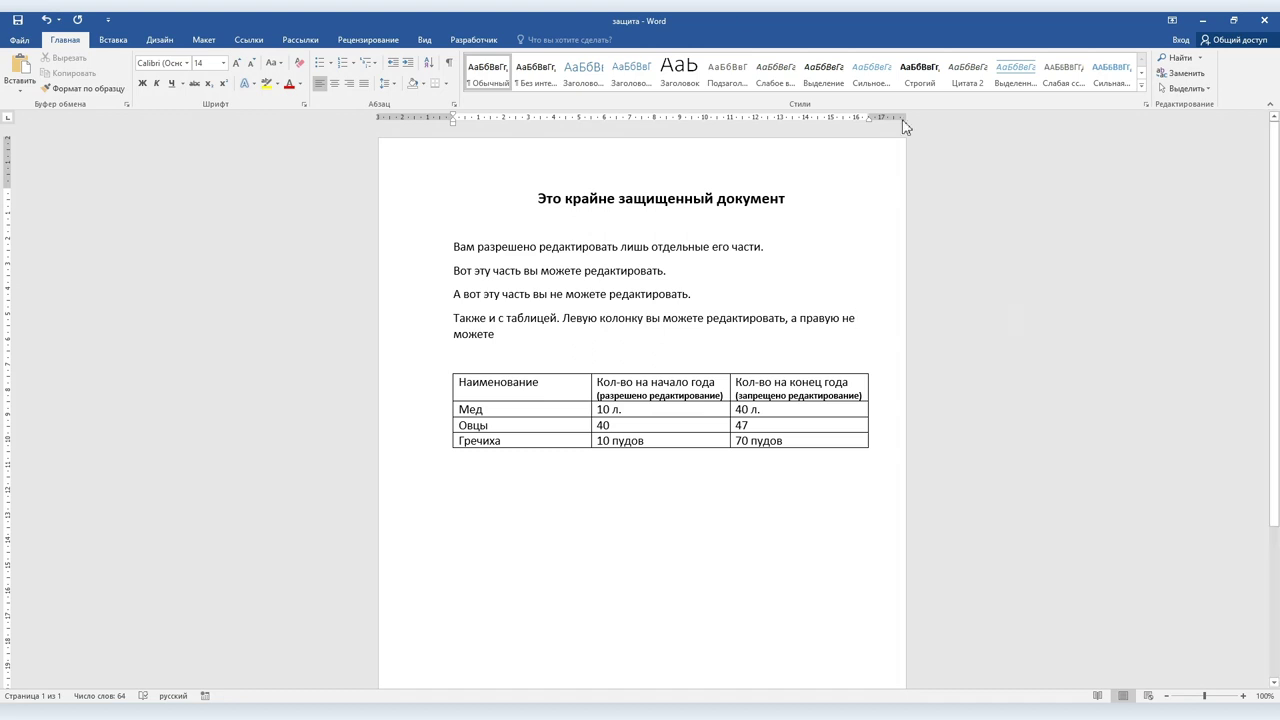
- Show the Разработчик tab, then the Рецензирование (Review) ribbon tab with the protection tools
click(476, 44)
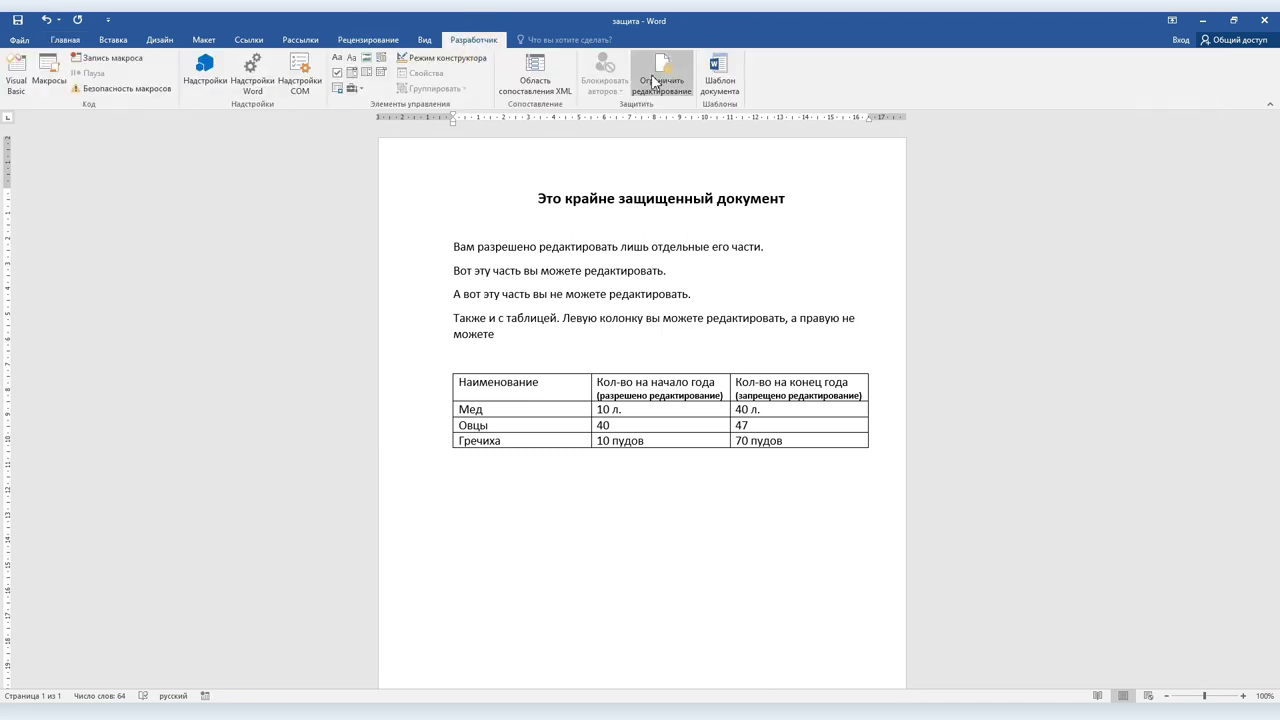
click(355, 42)
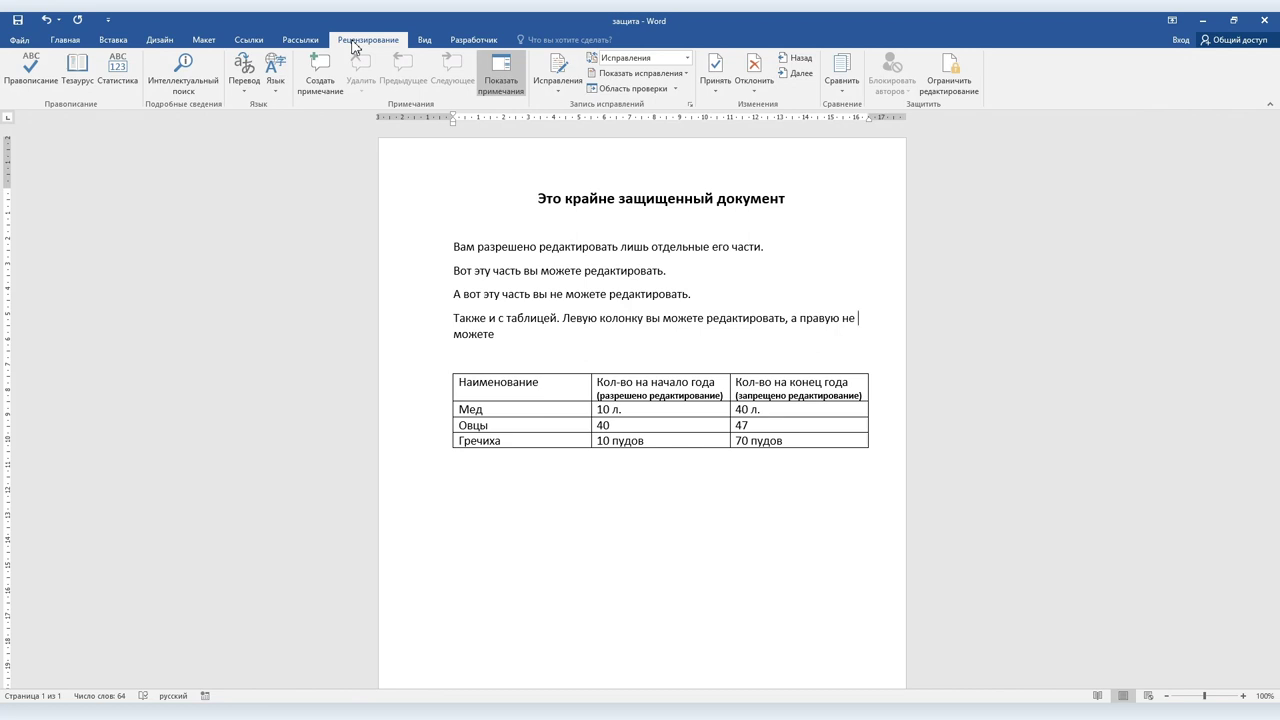
- In the Restrict Editing pane, allow only Только чтение (read-only) editing, leaving formatting unrestricted
click(957, 82)
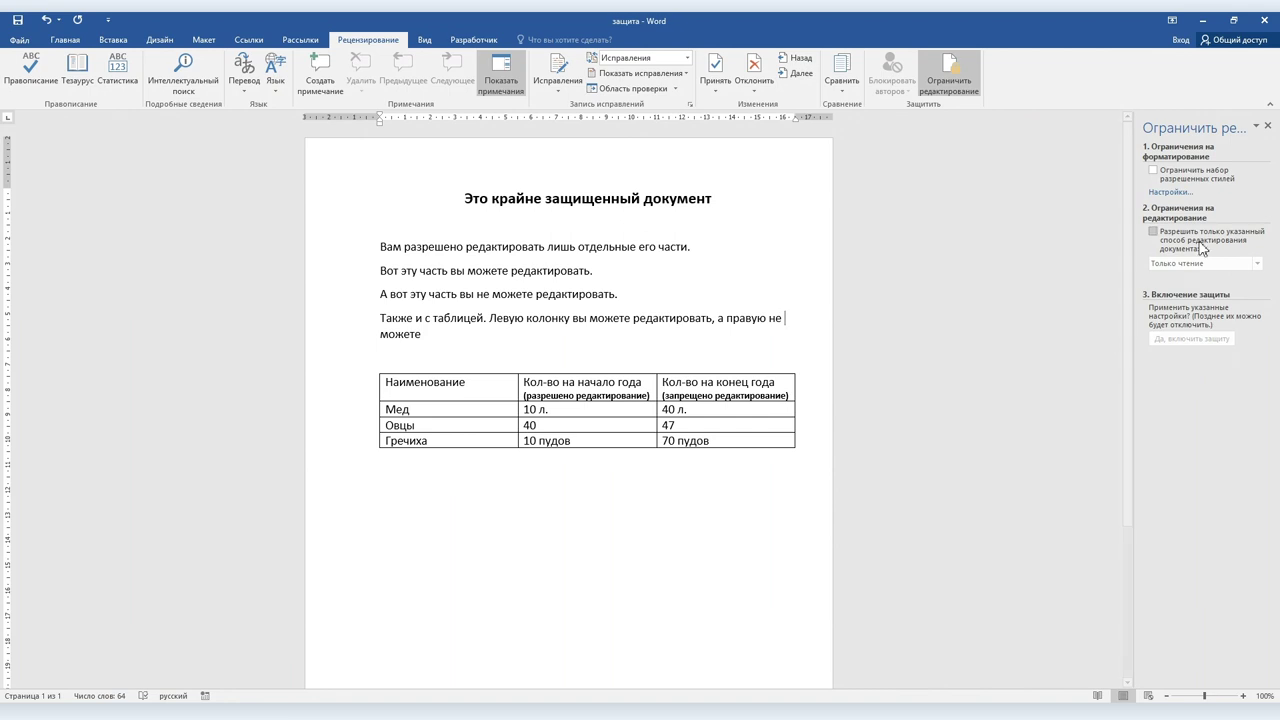
click(1154, 172)
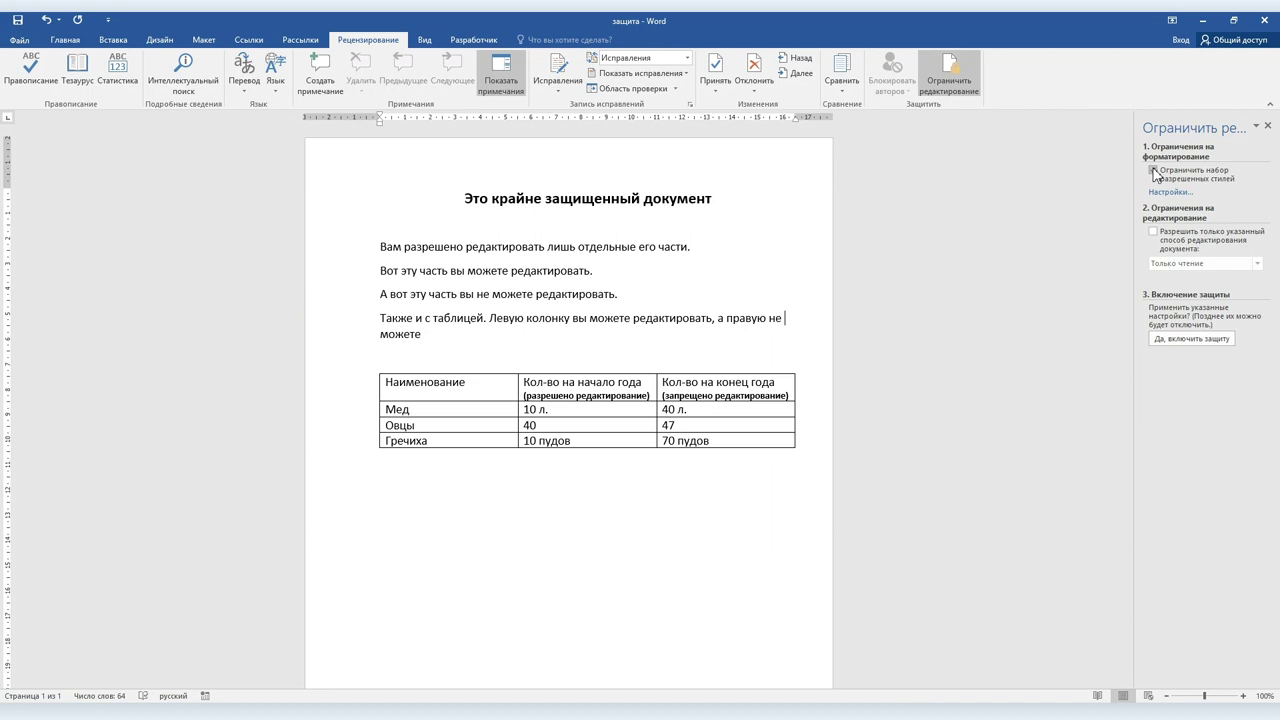
click(1154, 172)
click(1155, 233)
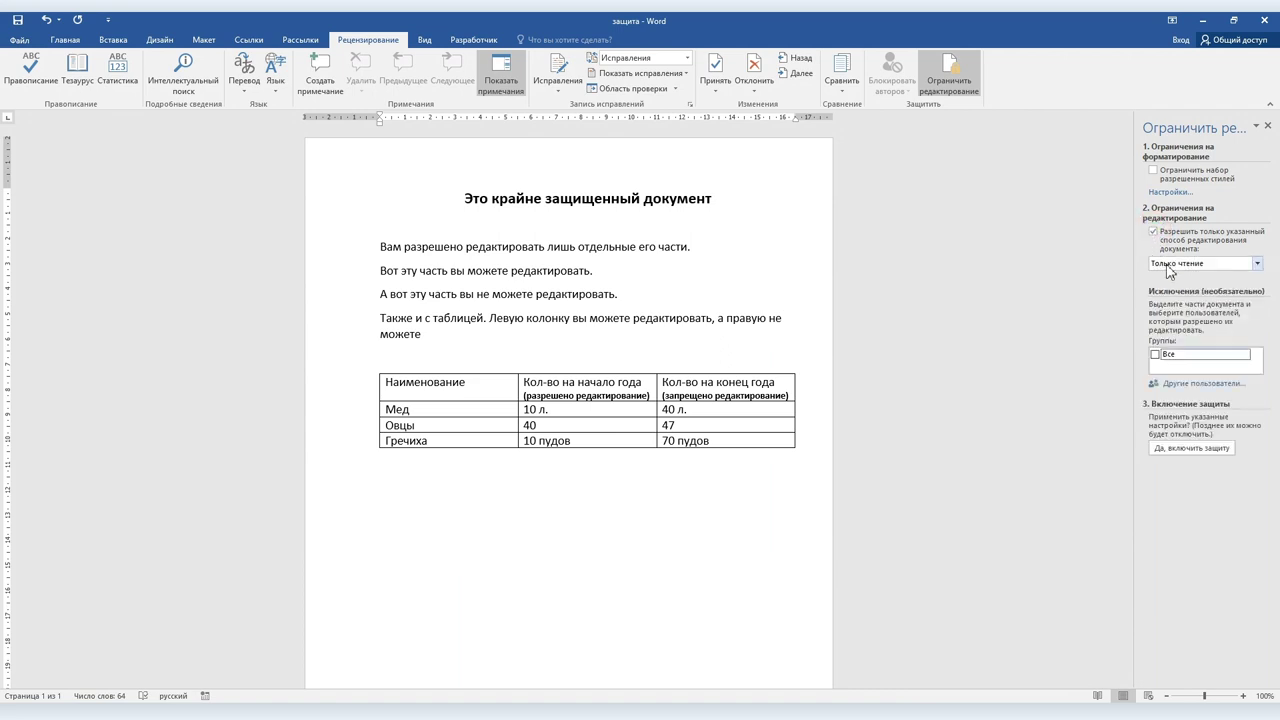
click(1167, 265)
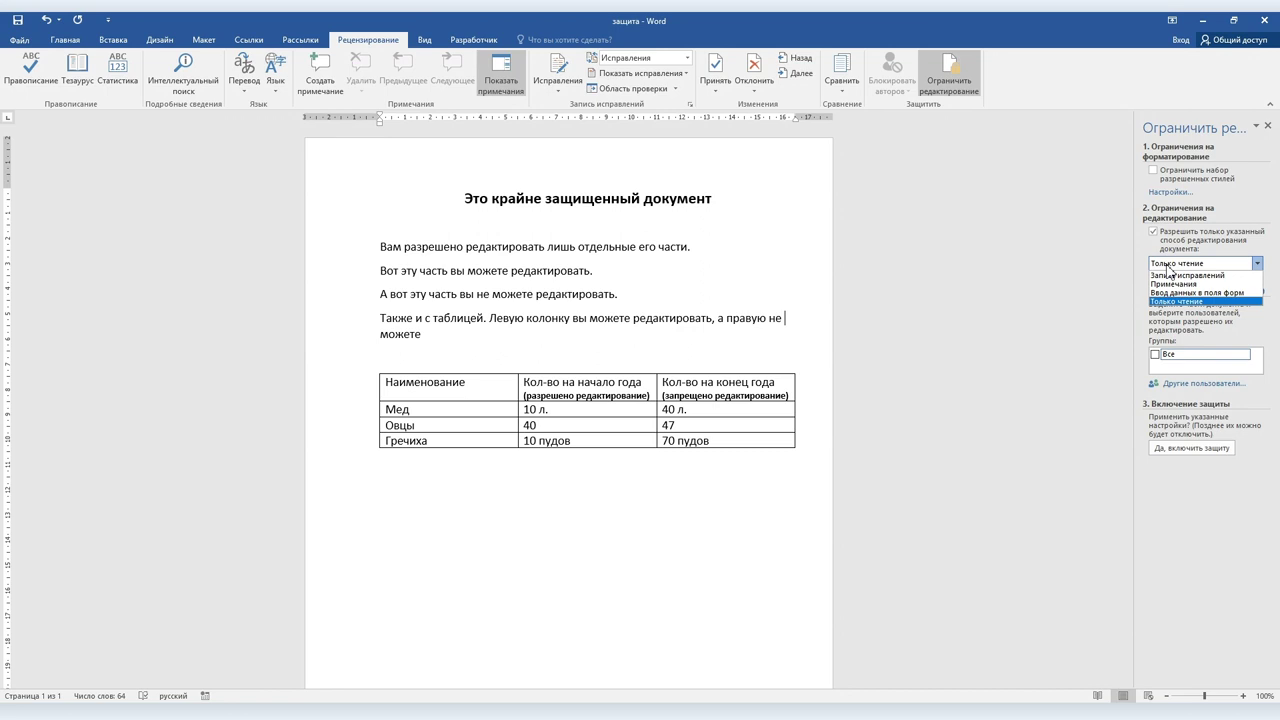
click(1167, 265)
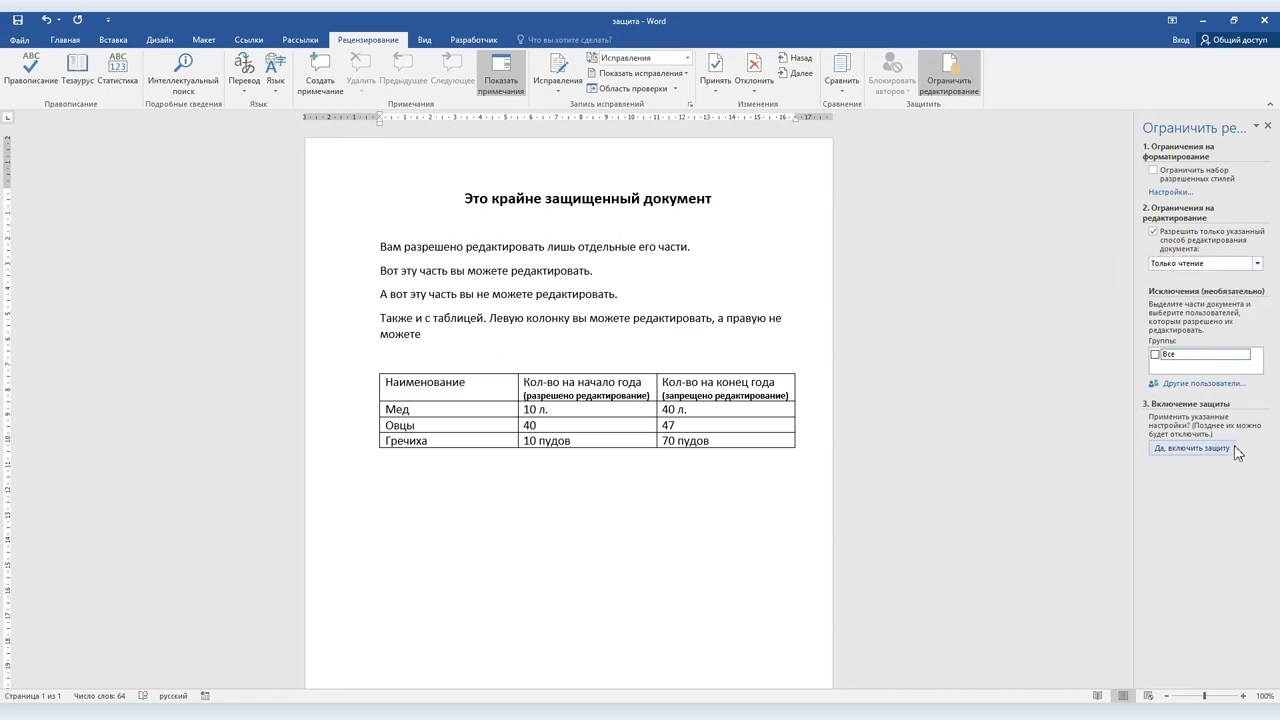
- Enforce the read-only protection, entering and confirming a password
click(1199, 449)
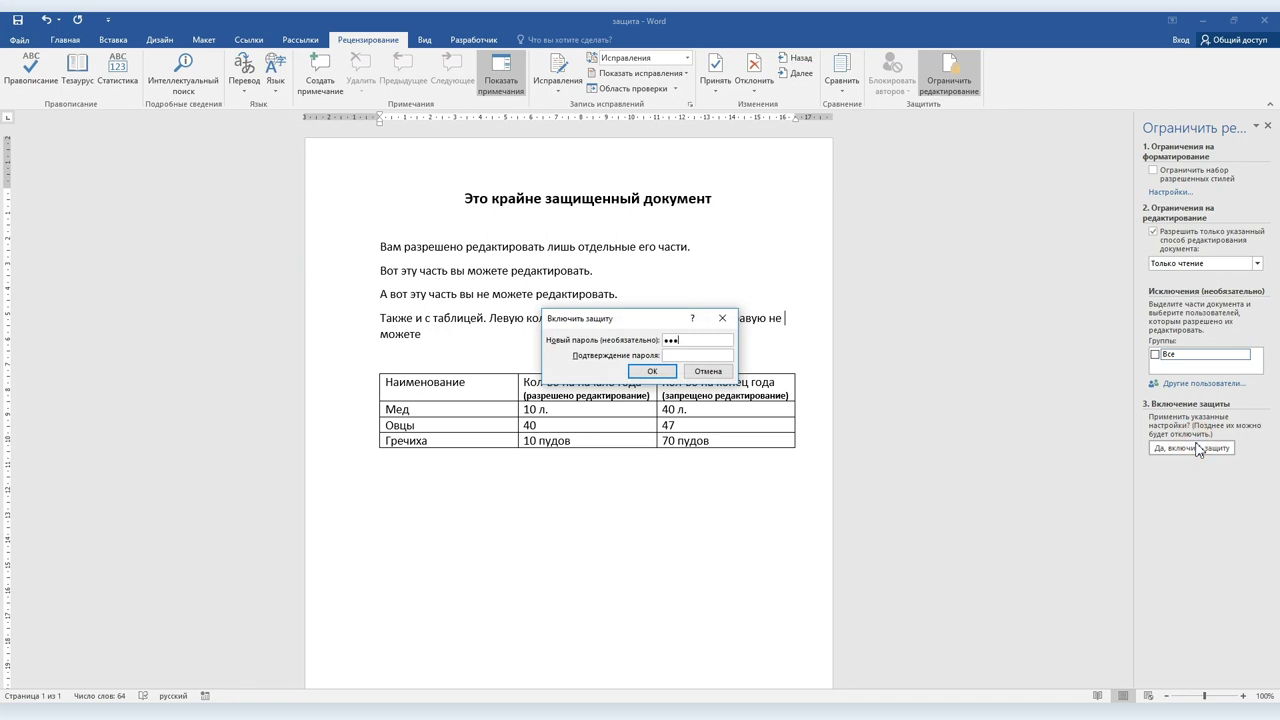
click(697, 355)
click(655, 372)
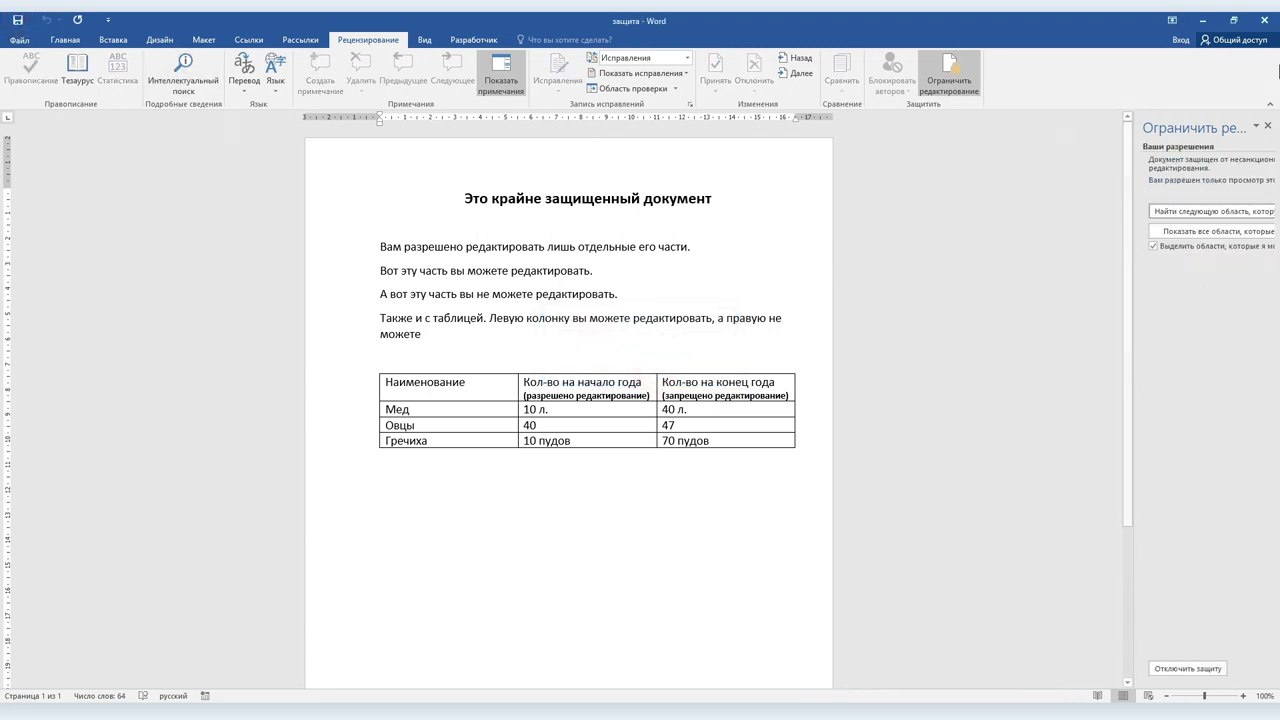
- Close and reopen защита, then switch it via Вид > Изменить документ to editing layout
click(1267, 22)
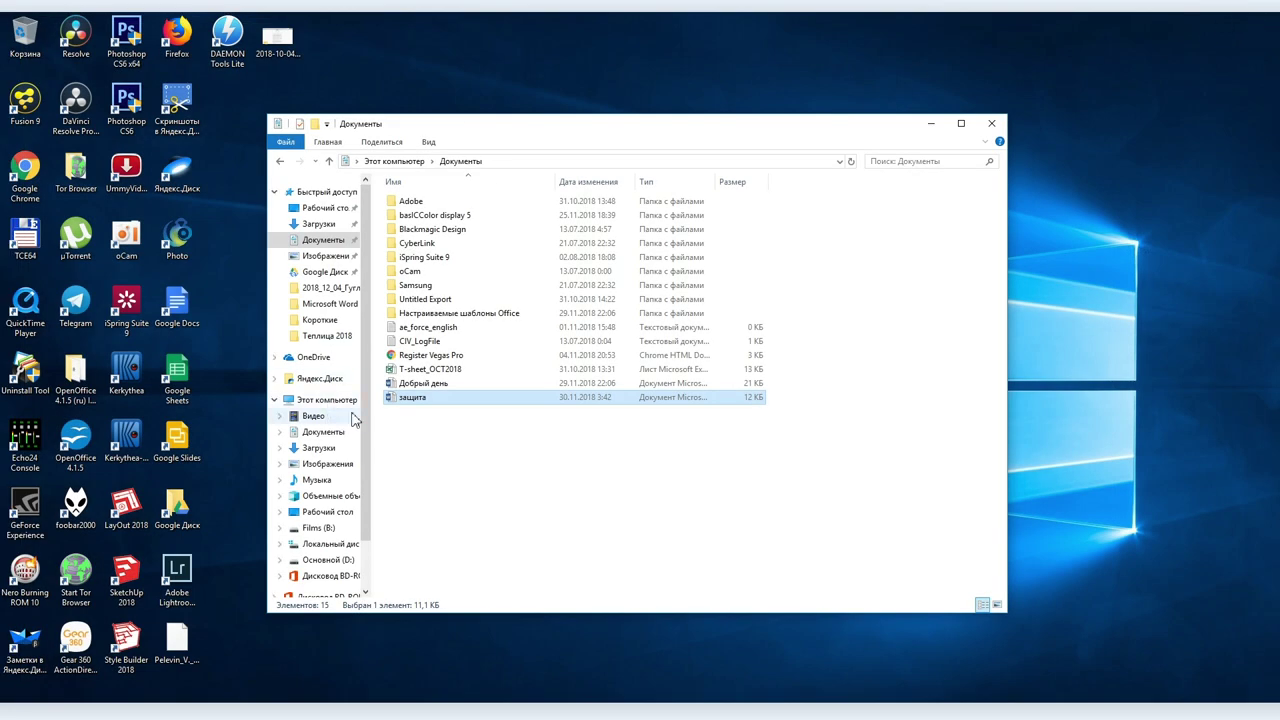
double_click(421, 399)
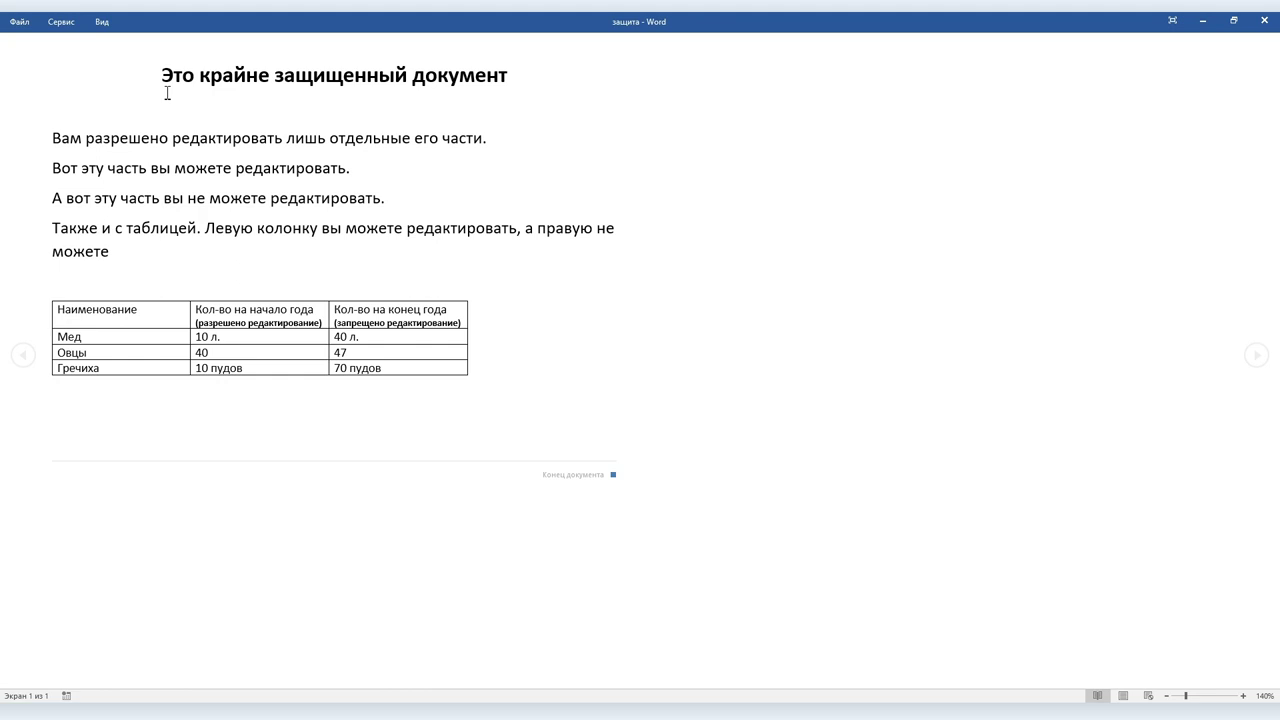
click(102, 21)
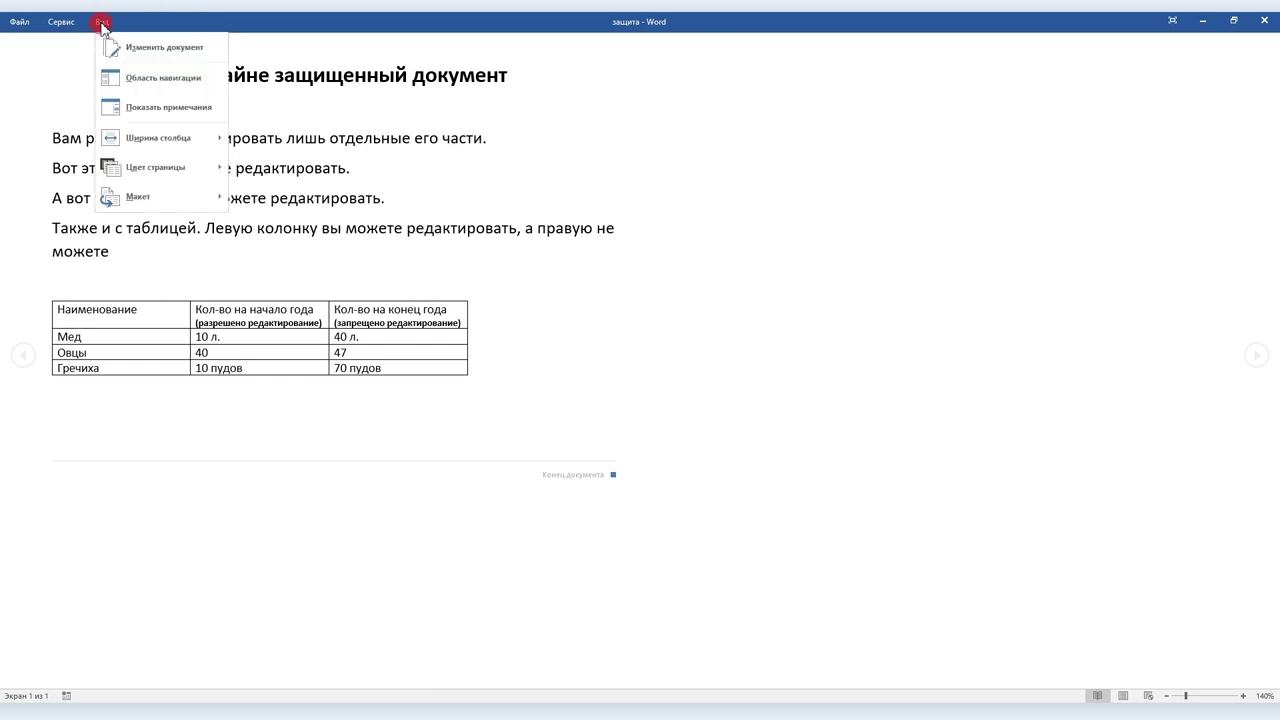
click(146, 49)
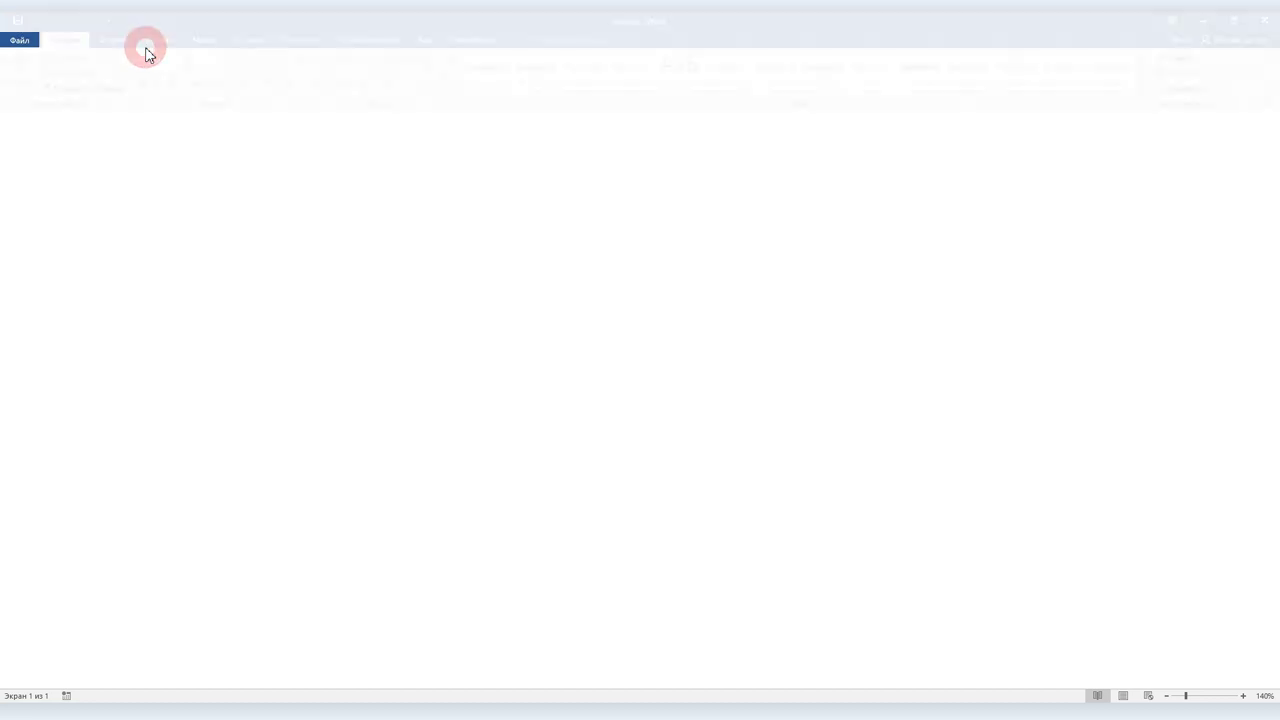
click(566, 264)
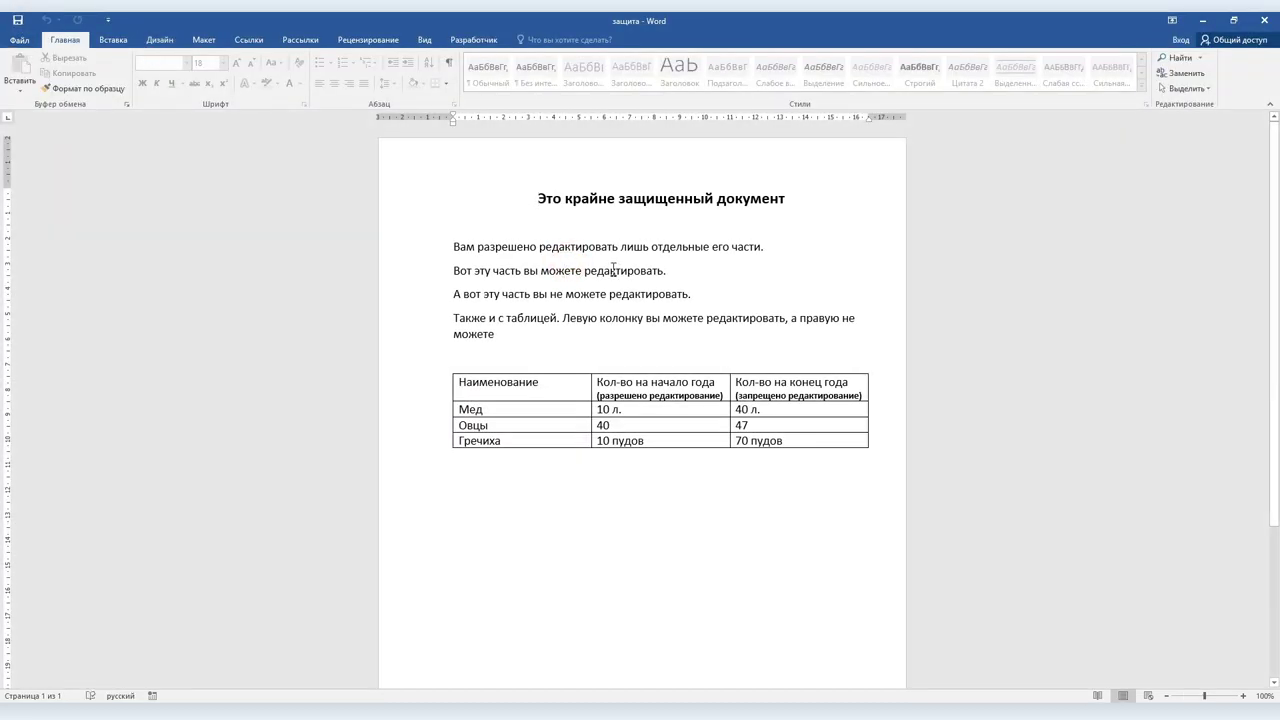
- Confirm the second and fourth lines refuse edits while the document is locked
click(640, 249)
click(656, 268)
click(596, 317)
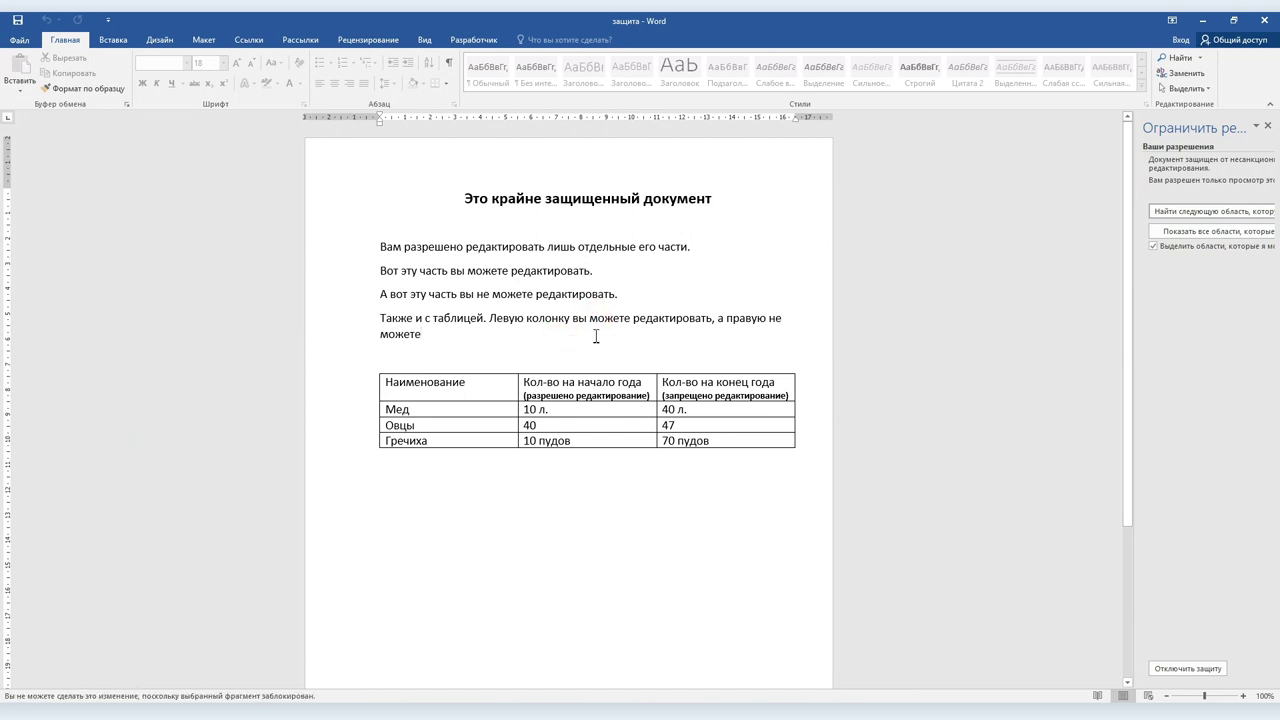
- Remove the protection with the password and check the text is editable again
click(1205, 669)
click(606, 370)
click(462, 292)
click(426, 330)
click(400, 342)
click(386, 354)
click(449, 293)
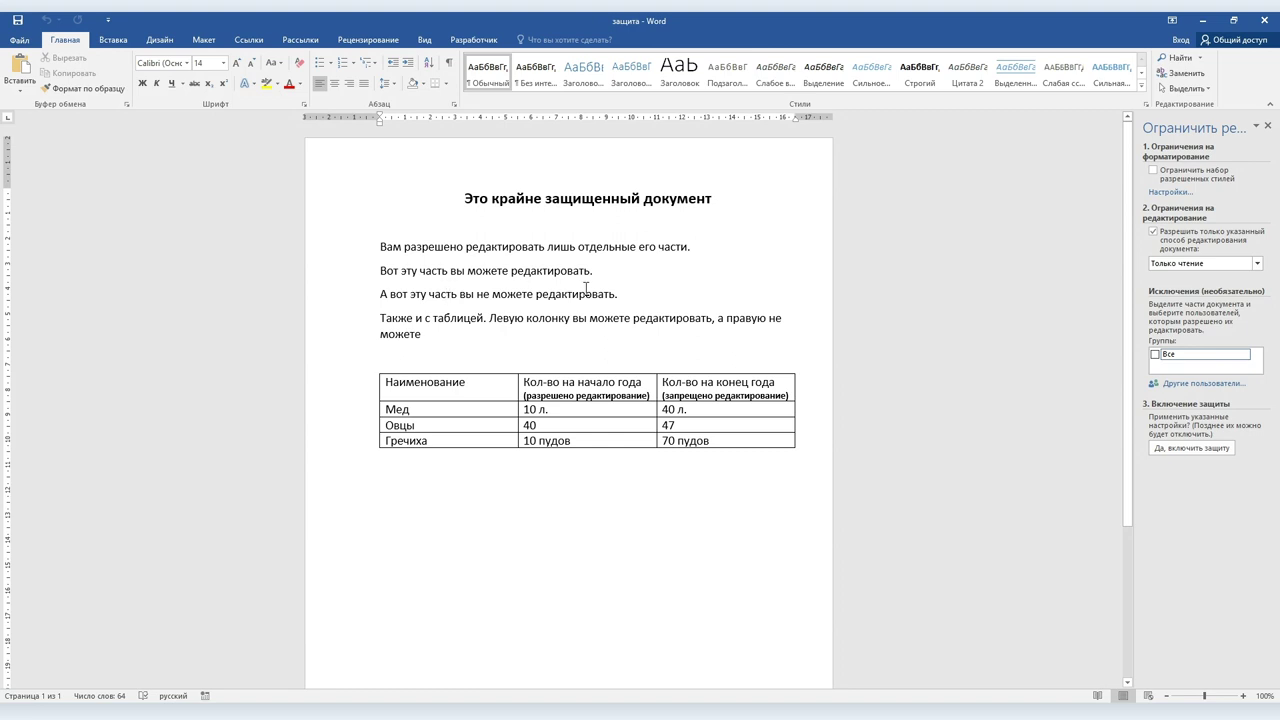
- Let everyone edit 'Вот эту часть вы можете редактировать.' and the middle-column values 10 л., 40, 10 пудов
click(633, 290)
drag(381, 269, 593, 269)
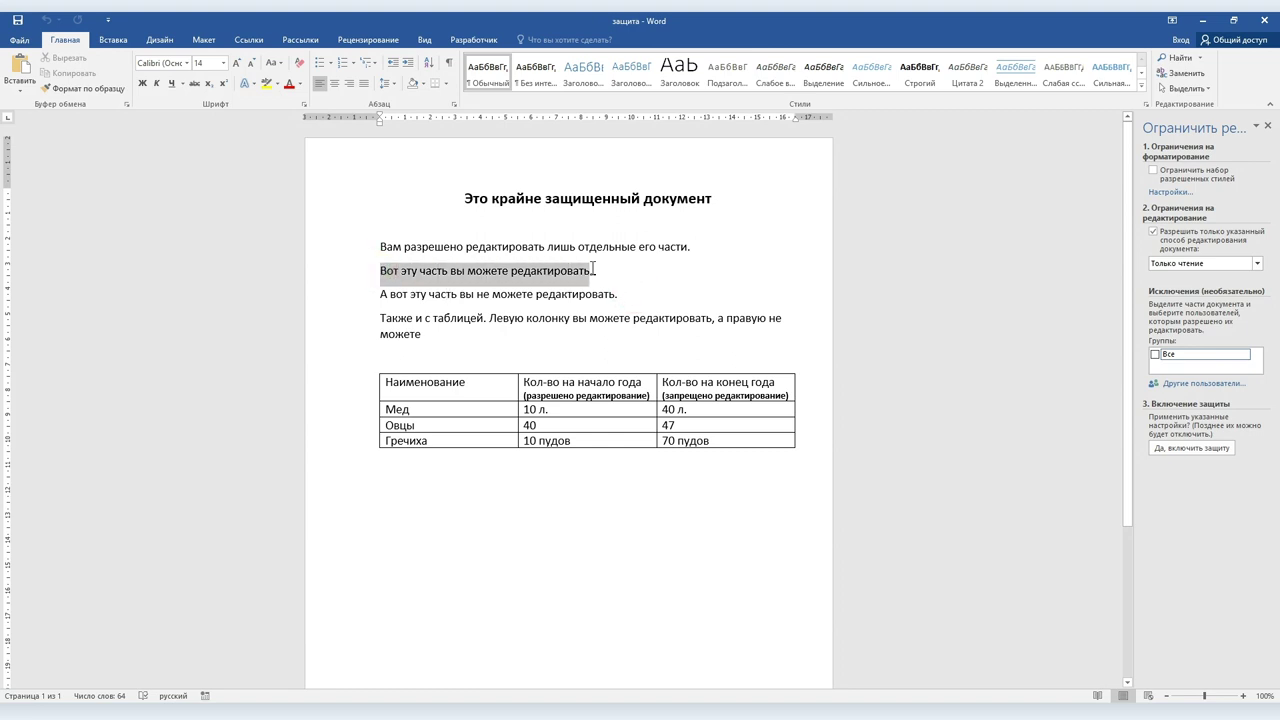
click(1154, 355)
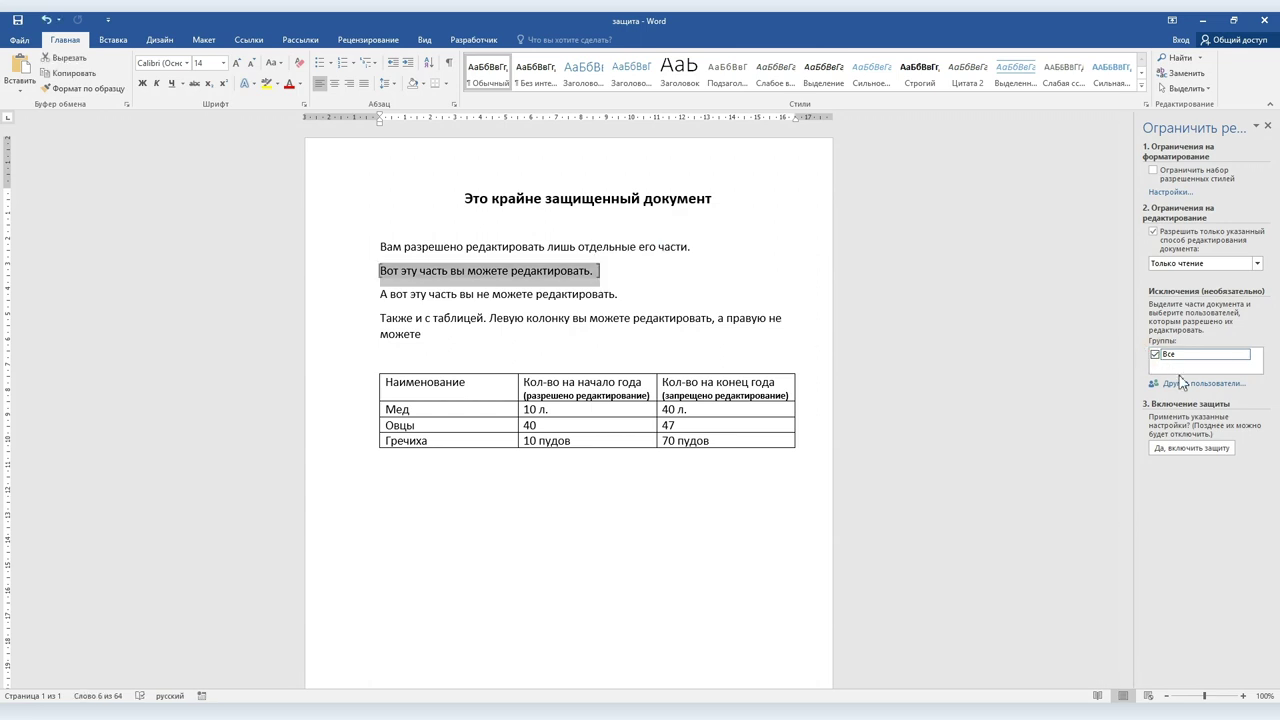
click(1183, 385)
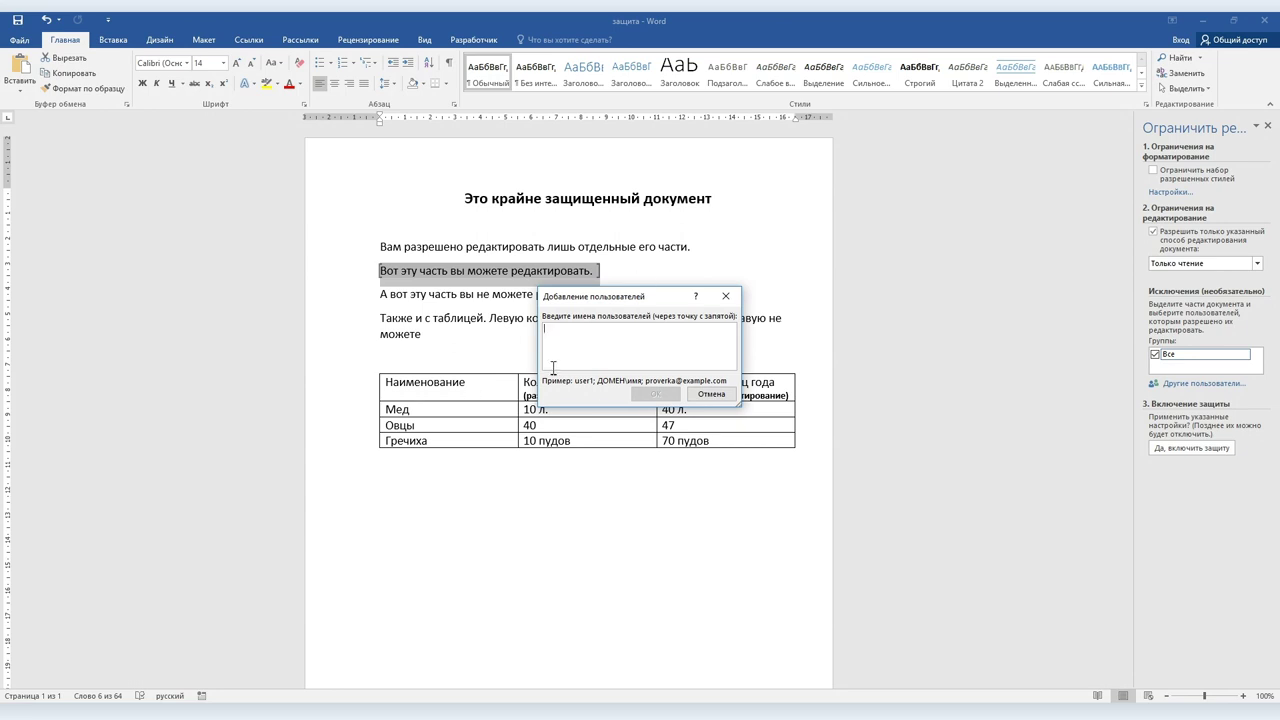
click(726, 392)
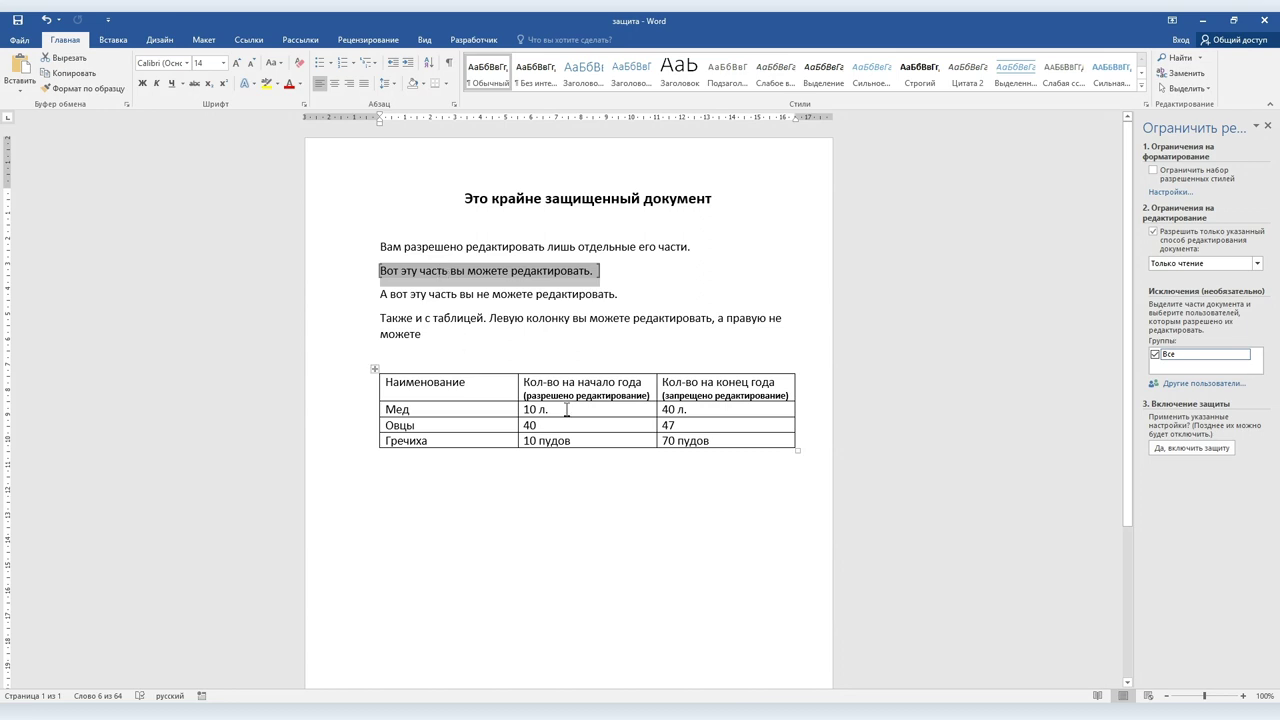
drag(527, 409, 577, 443)
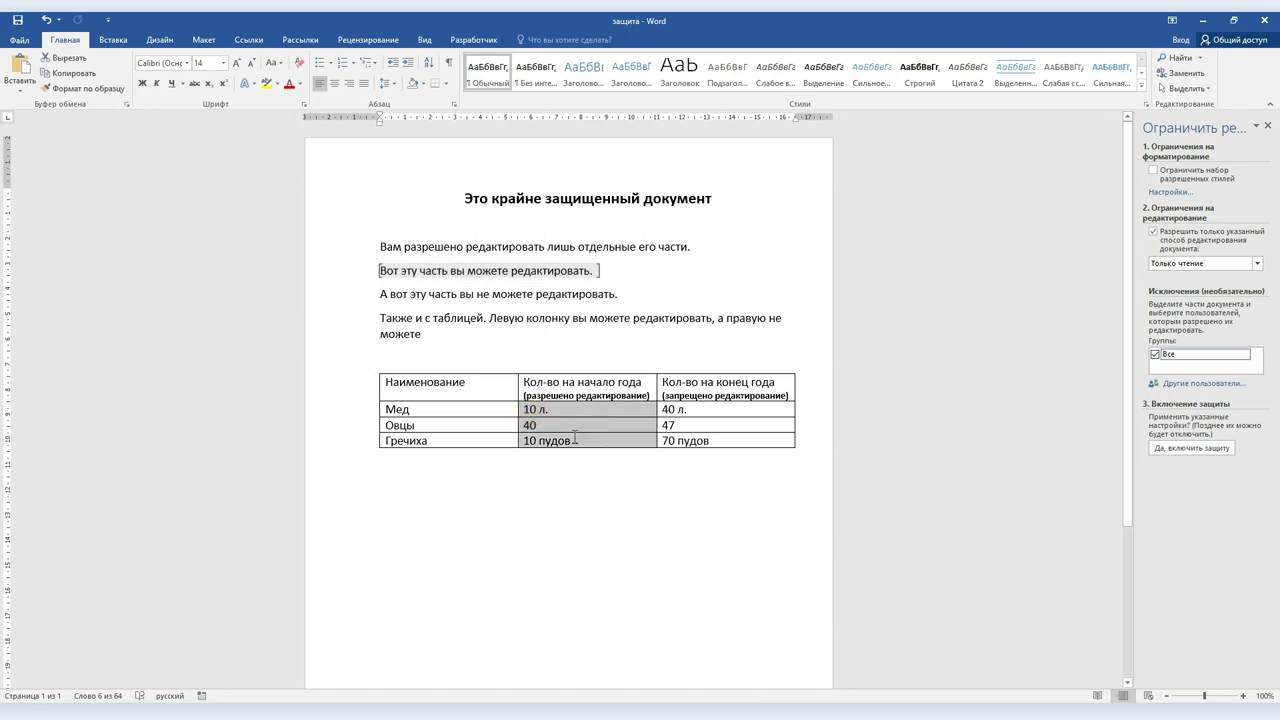
click(1155, 354)
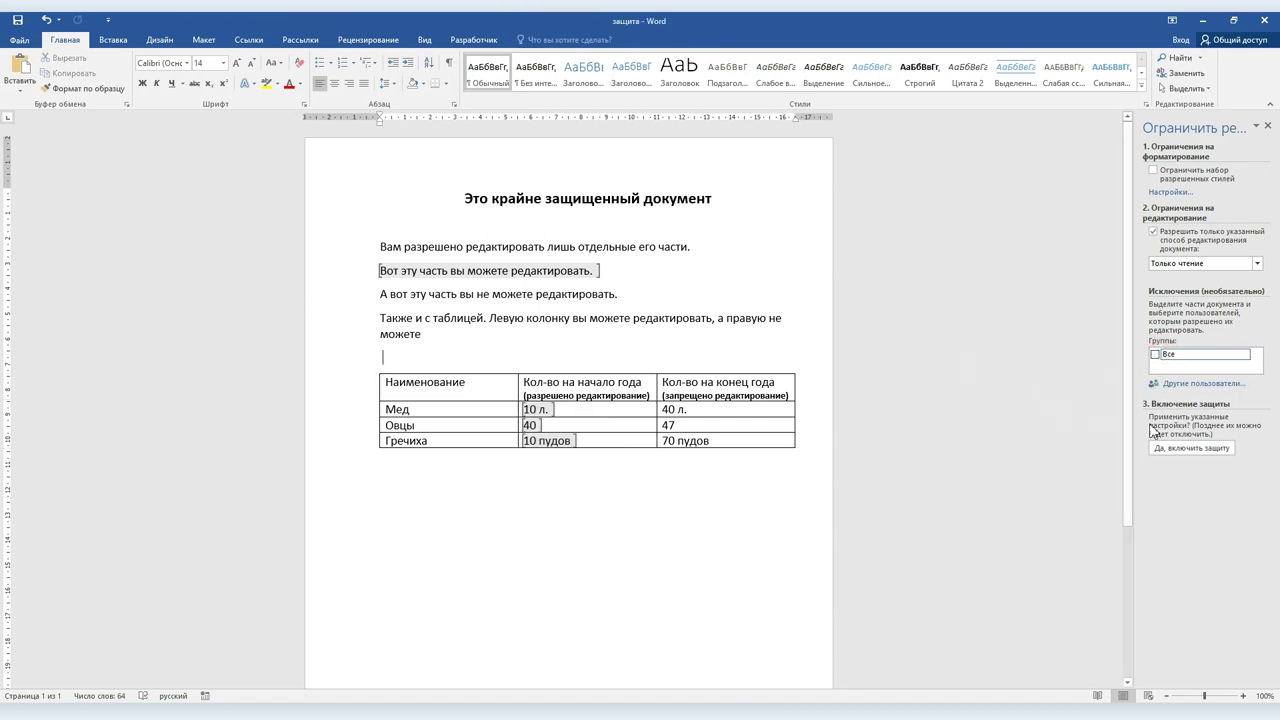
- Enforce read-only protection with these exceptions, setting and confirming a password
click(1170, 450)
click(680, 355)
click(651, 371)
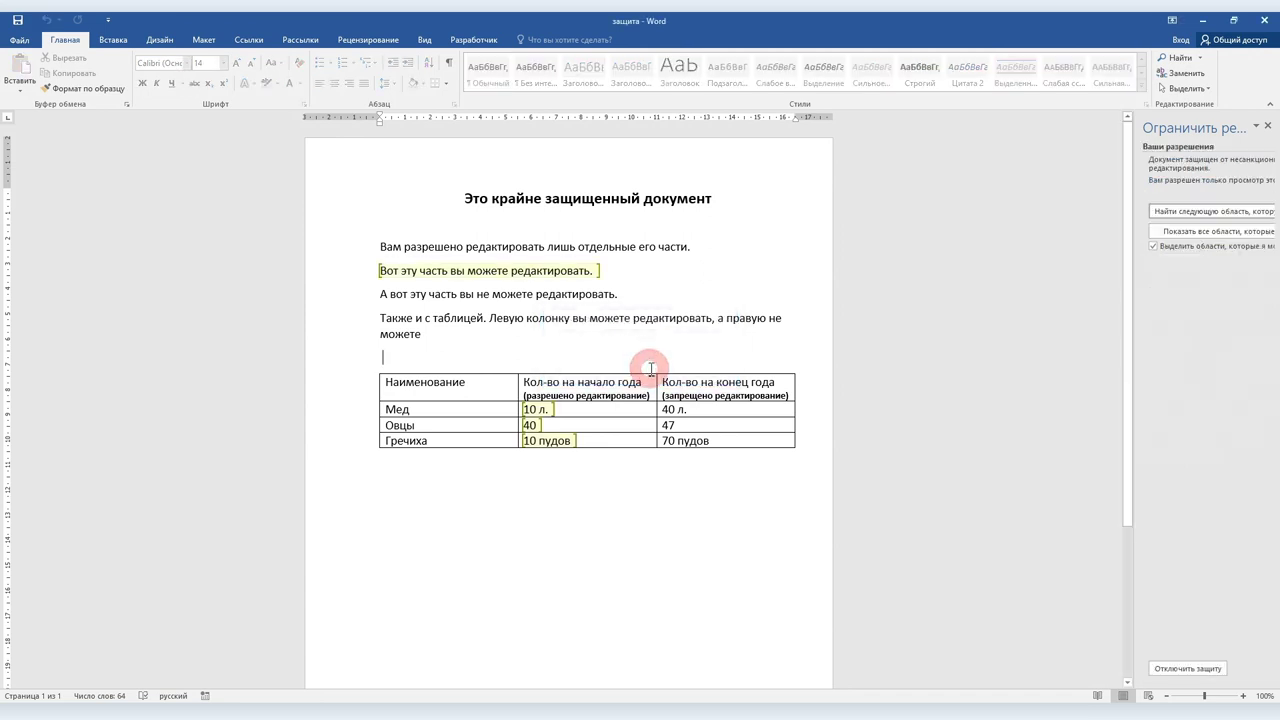
- Close and reopen защита, then test editing the first and second sentences
click(18, 26)
double_click(424, 397)
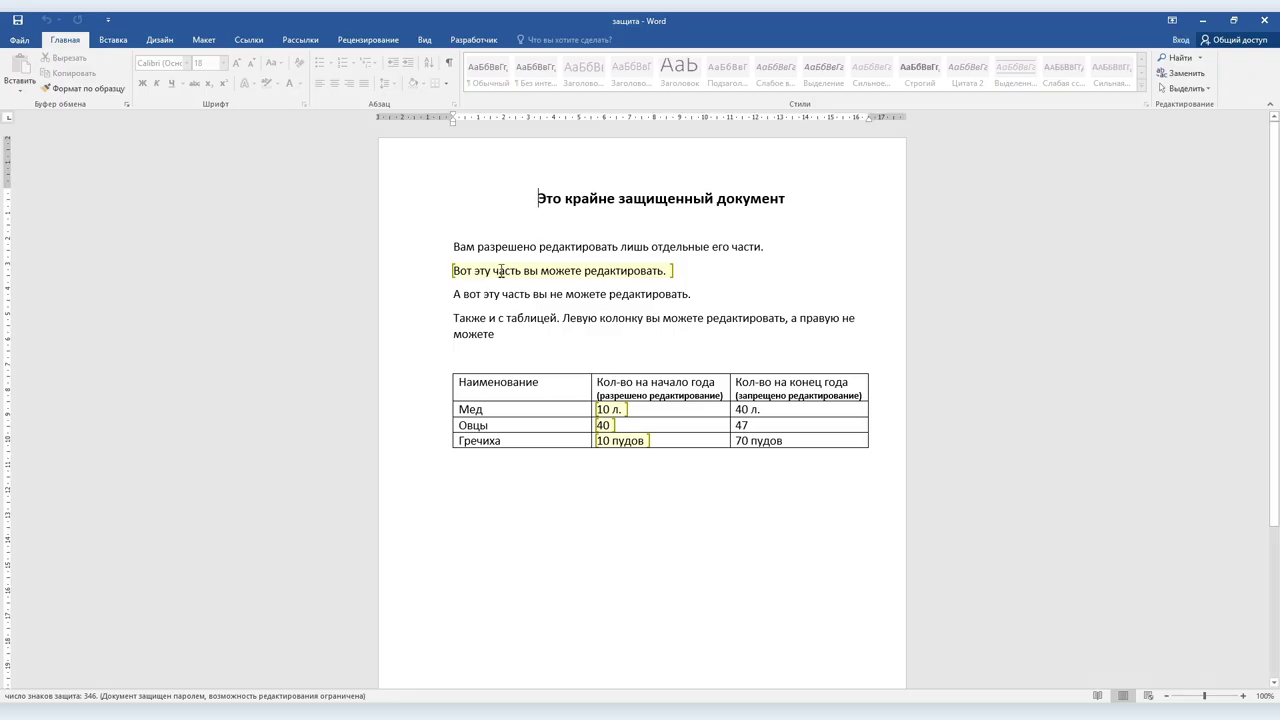
click(500, 246)
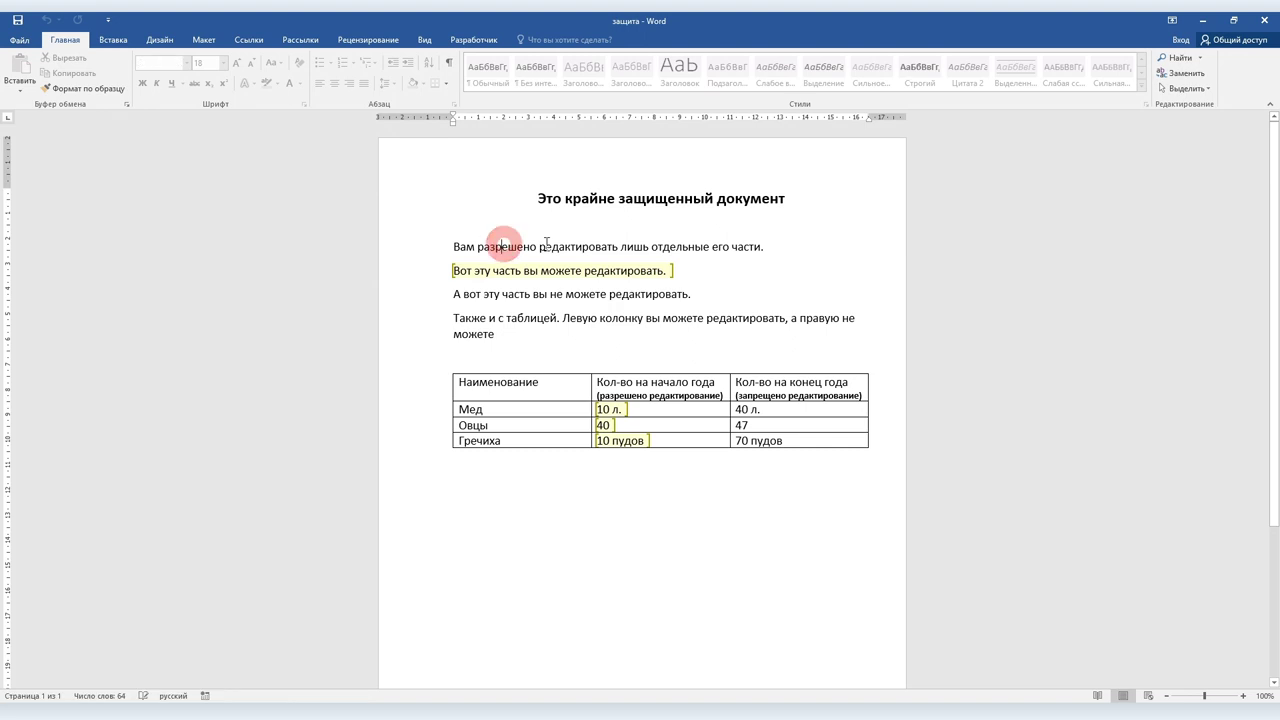
click(604, 248)
- Replace the editable sentence with 'Ура! Я могу редактировать', keeping the line break
click(450, 270)
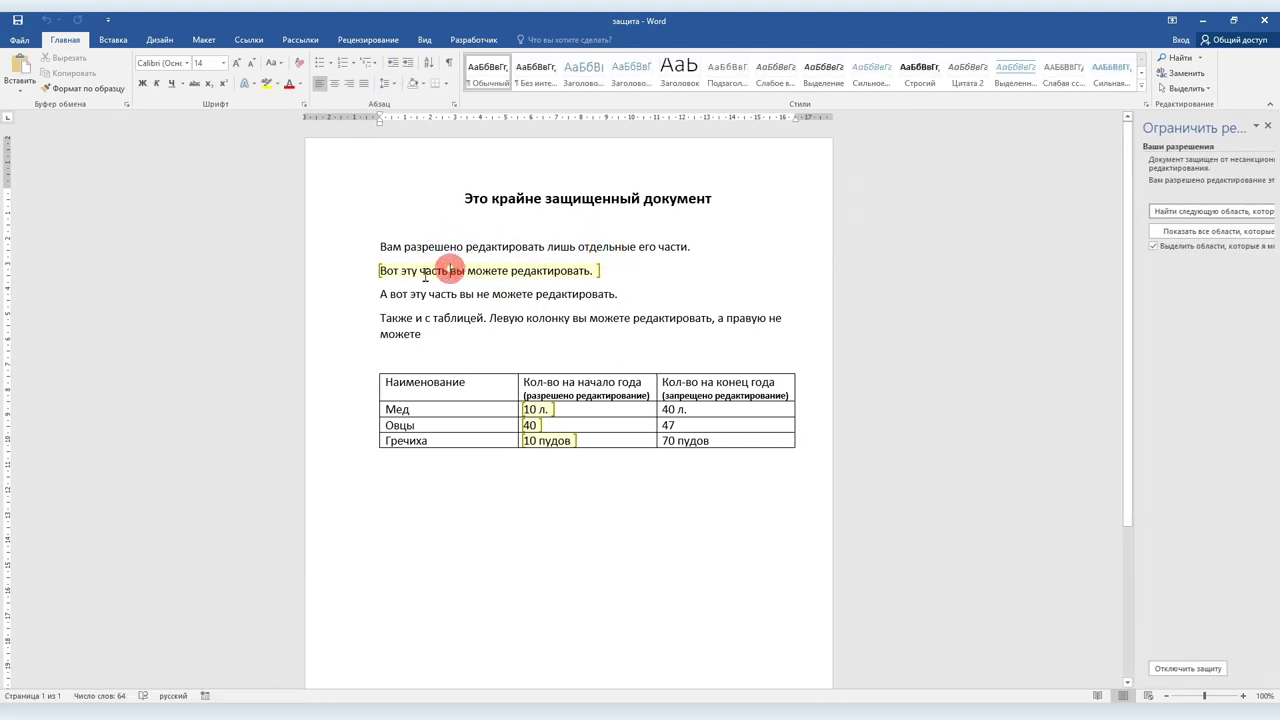
drag(594, 270, 380, 271)
key(BackSpace)
text(Ура! Я могу редактировать)
key(Return)
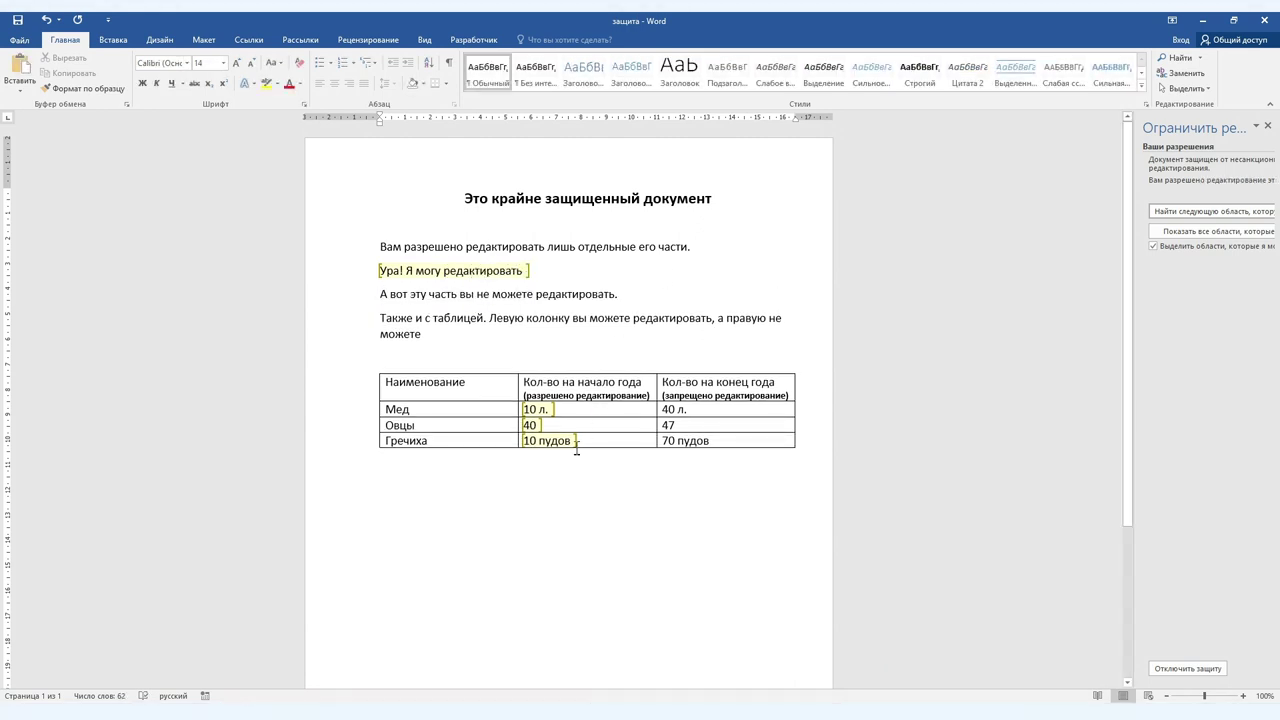
- Change the Овцы value in the table from 40 to 20
click(524, 442)
click(530, 424)
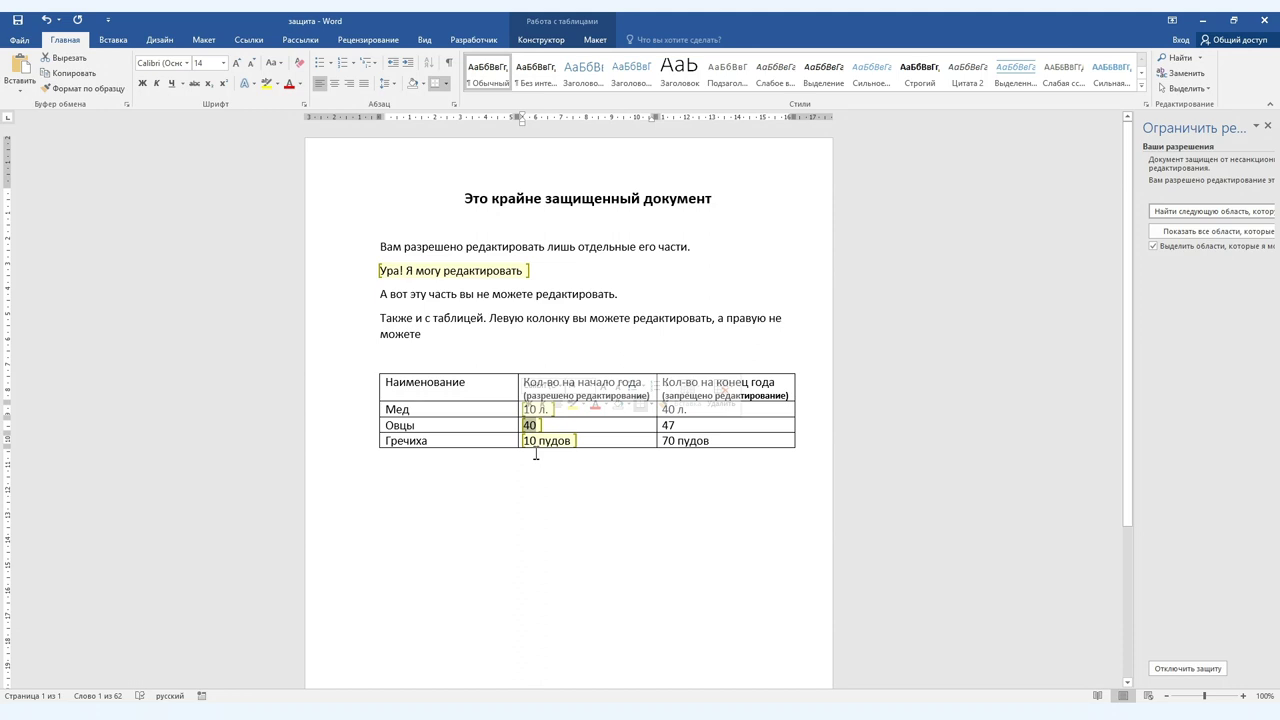
text(20)
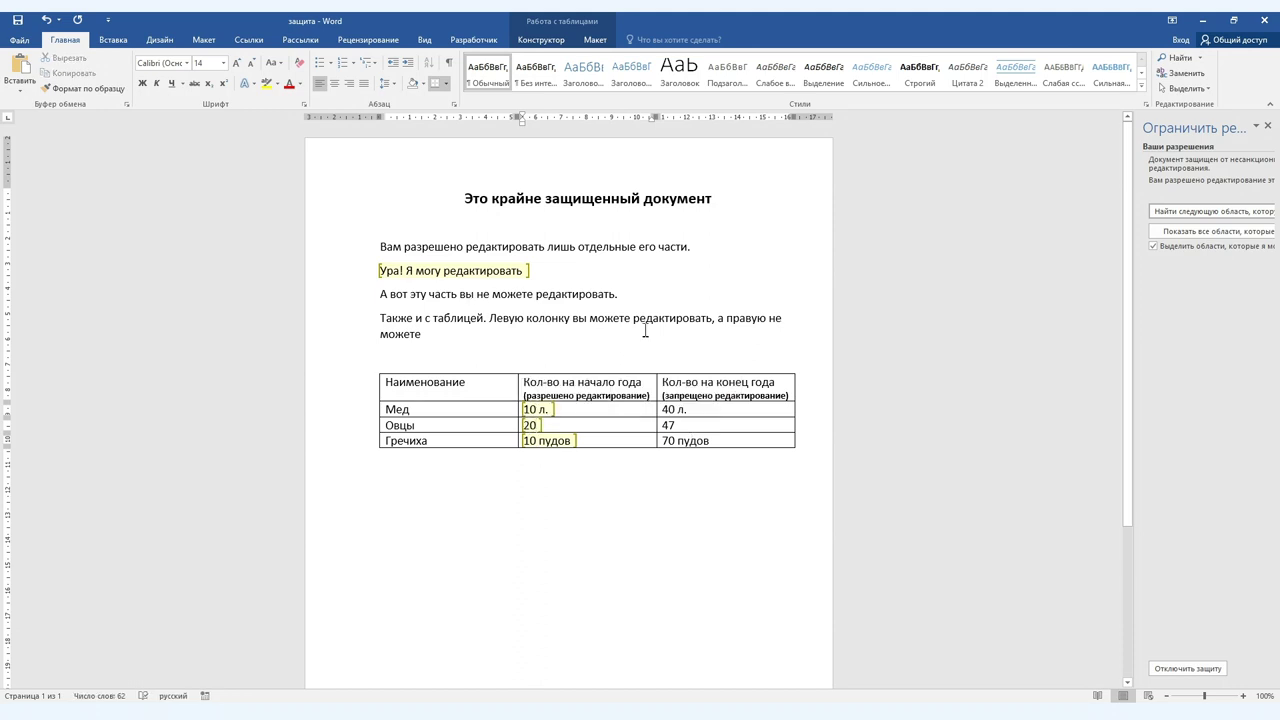
click(994, 475)
- Turn off the document protection and test editing inside the word отдельные
click(1187, 669)
click(621, 372)
drag(404, 246, 514, 318)
click(645, 248)
- Remove the test letters from отдельные and re-enforce protection with a password
drag(650, 256, 636, 250)
key(BackSpace)
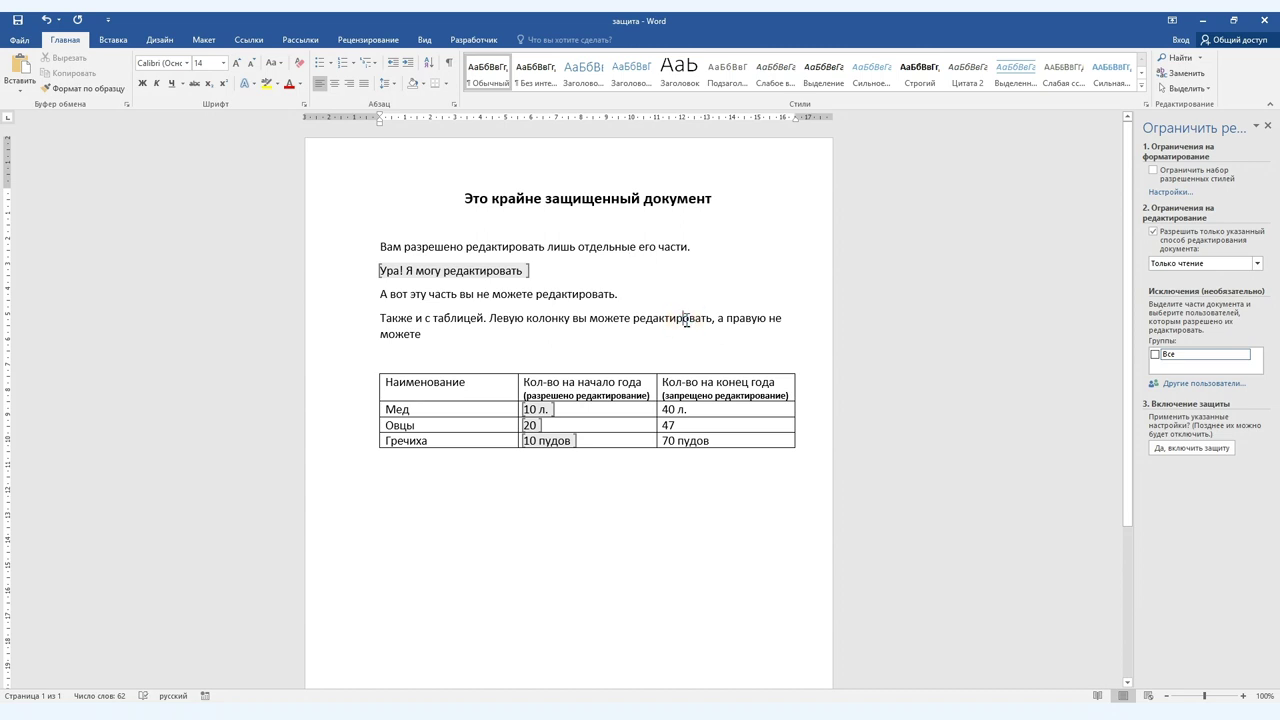
click(1190, 450)
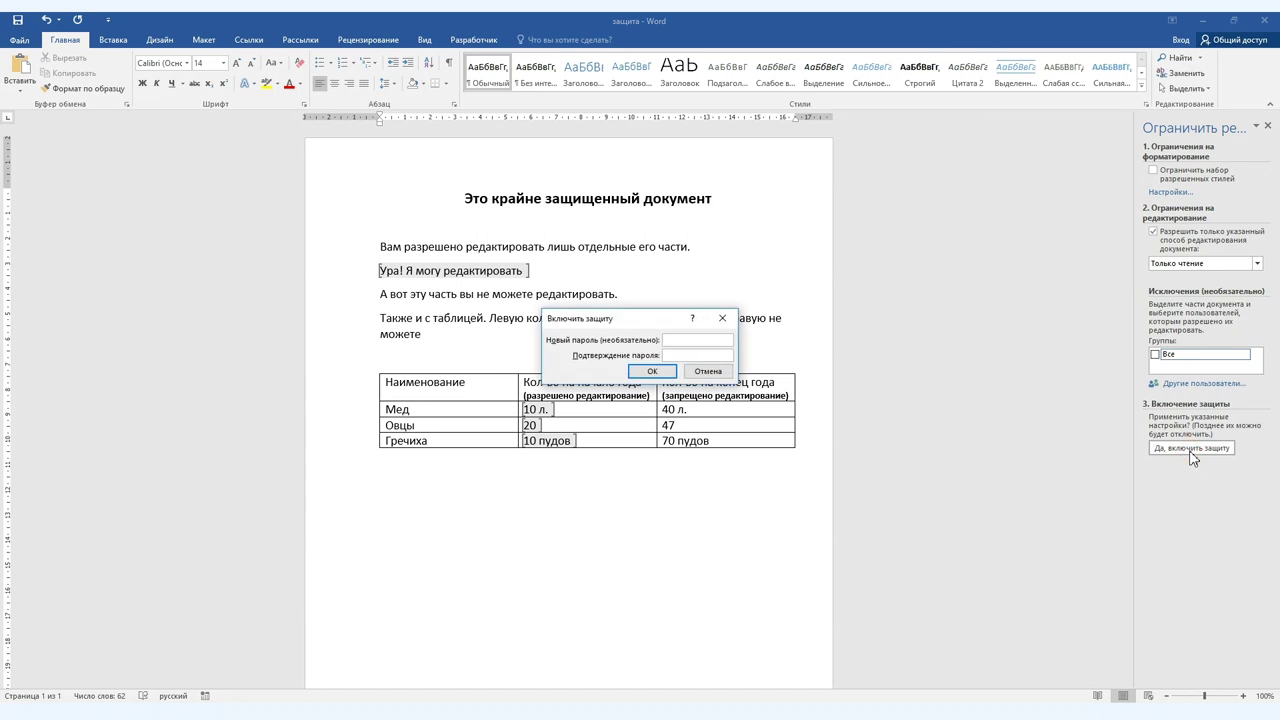
click(652, 371)
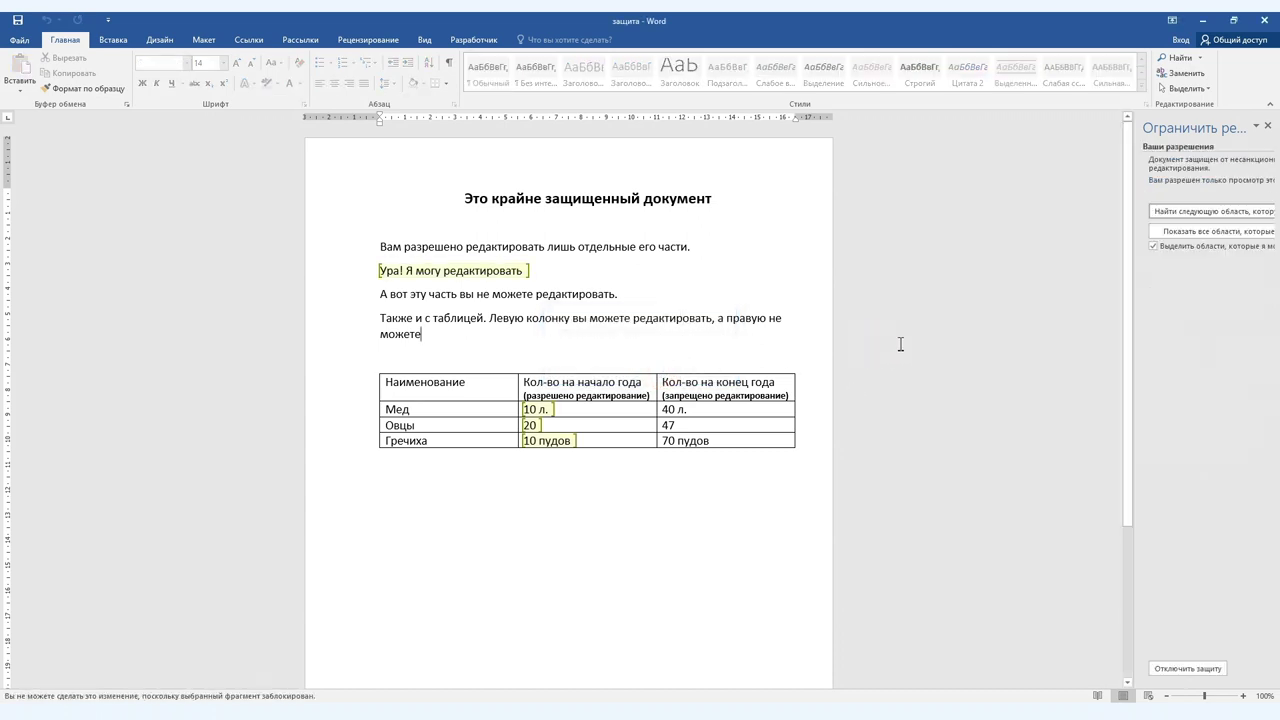
- Reopen защита, confirm the locked text ignores a Delete, and close Word
click(1262, 21)
double_click(518, 398)
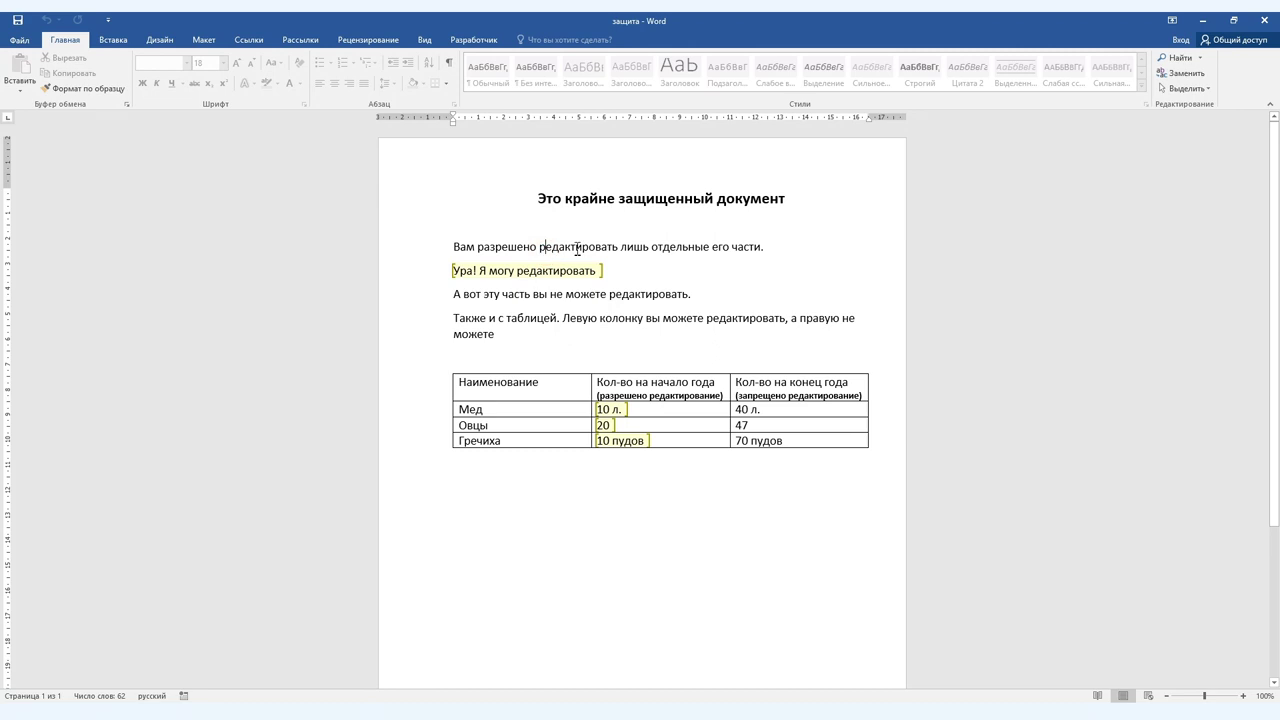
click(557, 319)
key(Delete)
key(Delete)
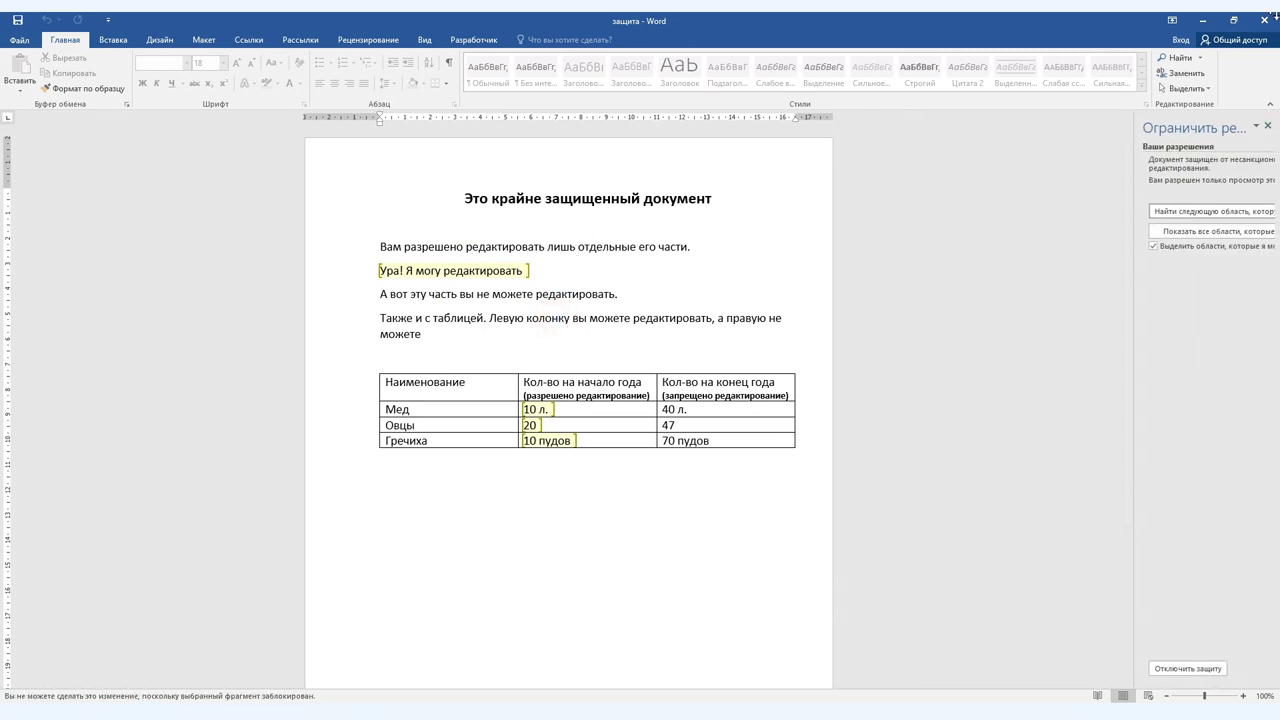
click(1272, 24)
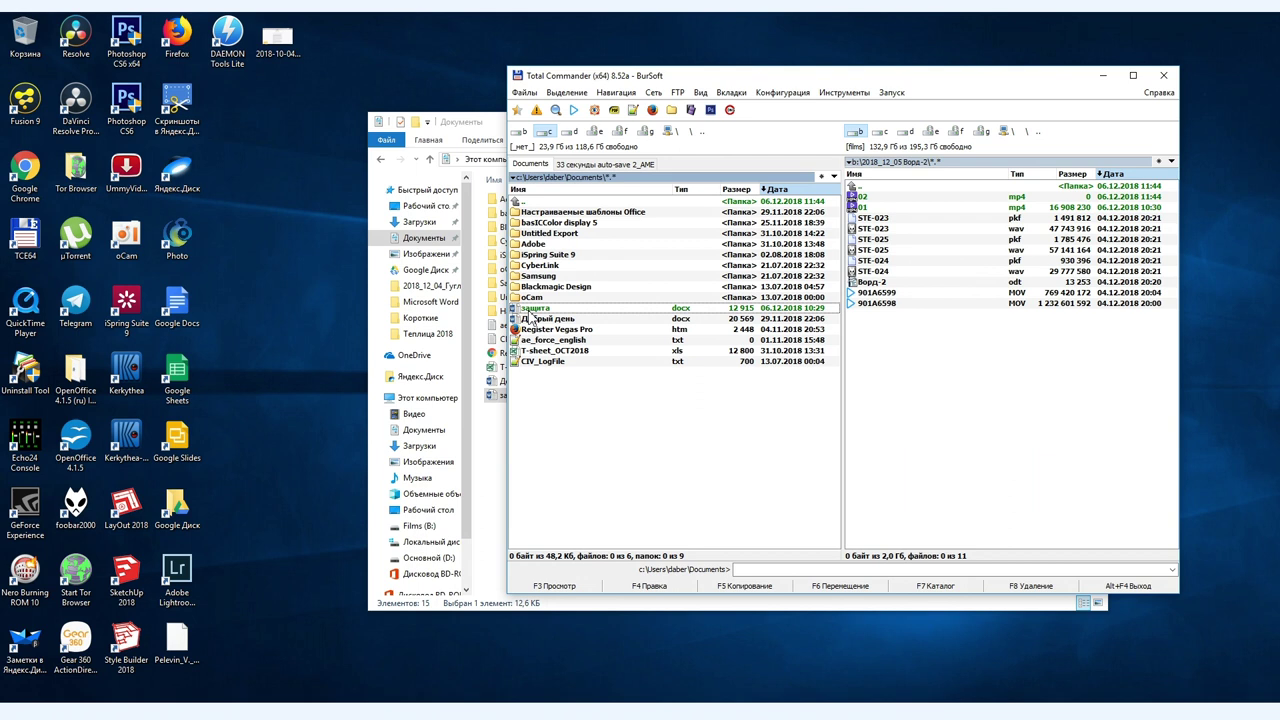
- Rename защита.docx to защита.zip in Total Commander
click(540, 308)
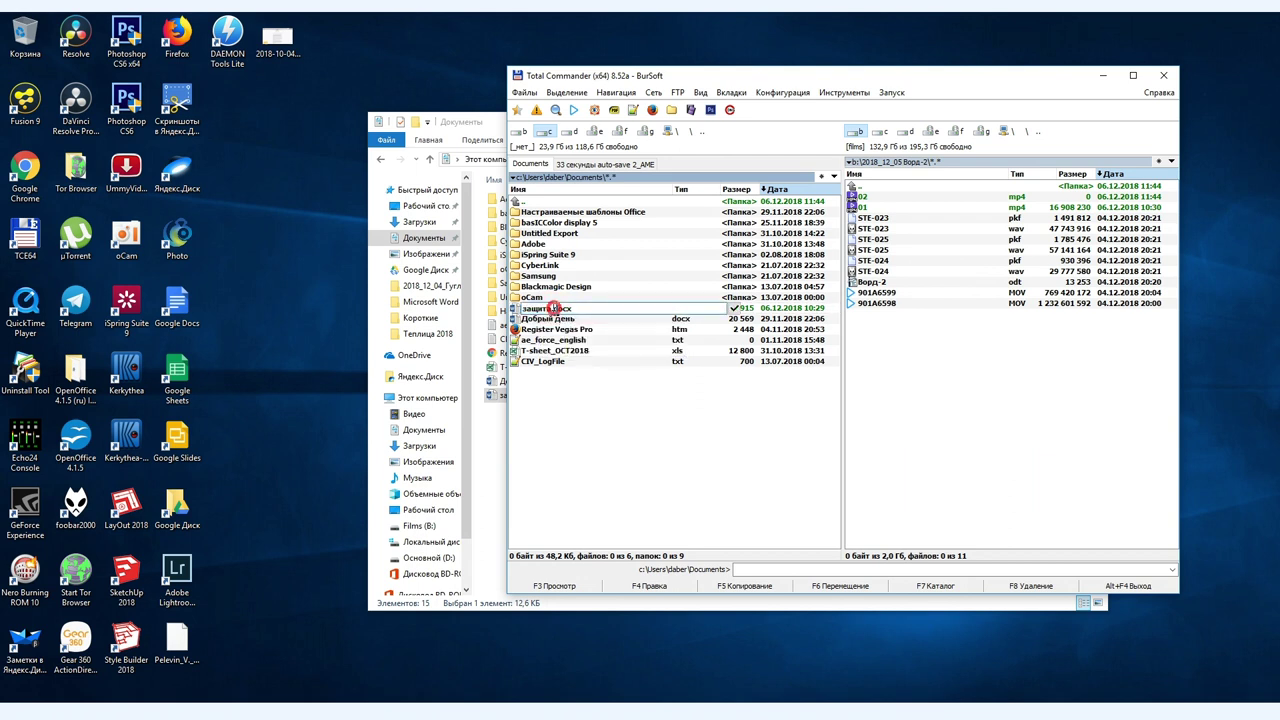
drag(556, 307, 598, 313)
text(zip)
key(Return)
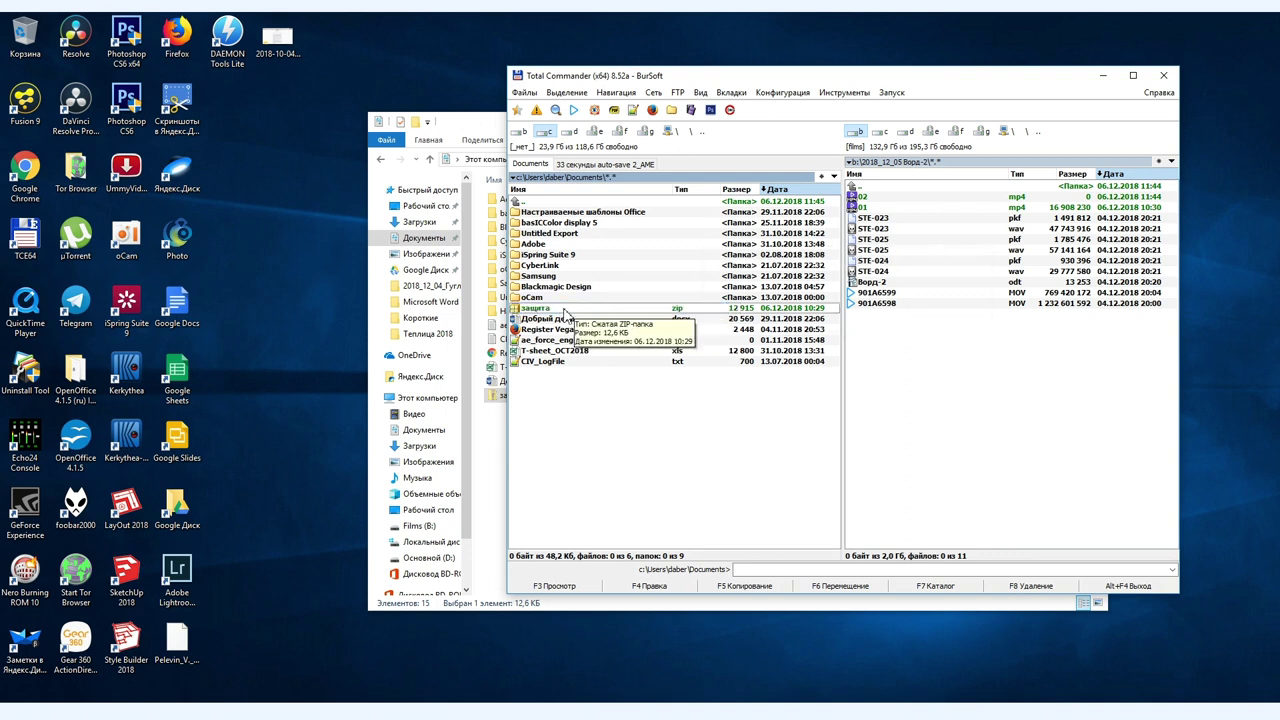
- Open the archive's word folder and edit settings.xml with F4
double_click(545, 309)
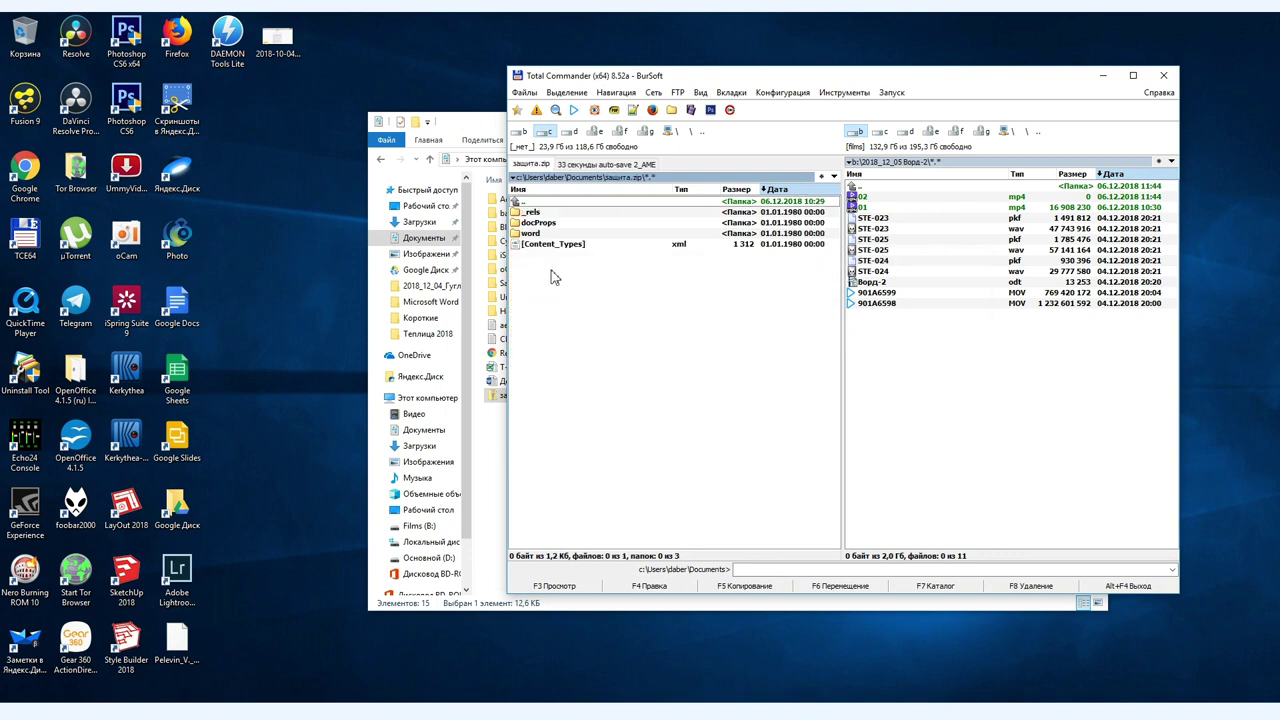
double_click(540, 236)
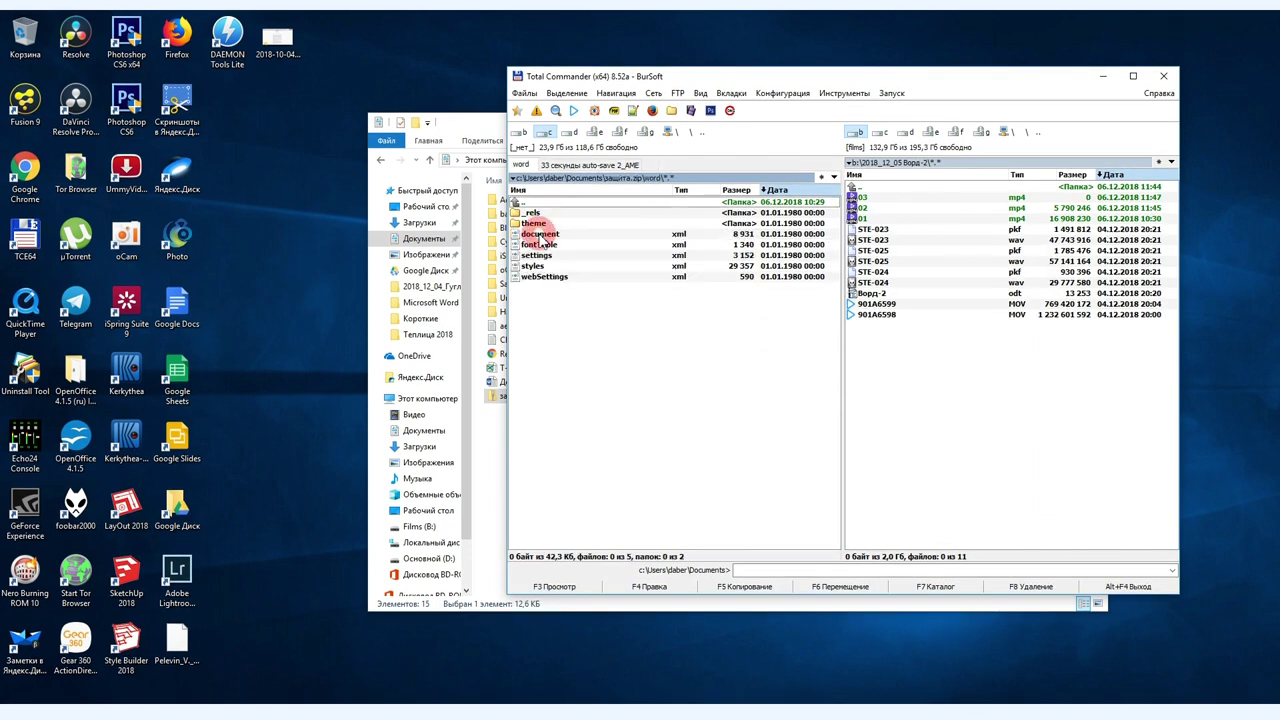
click(537, 256)
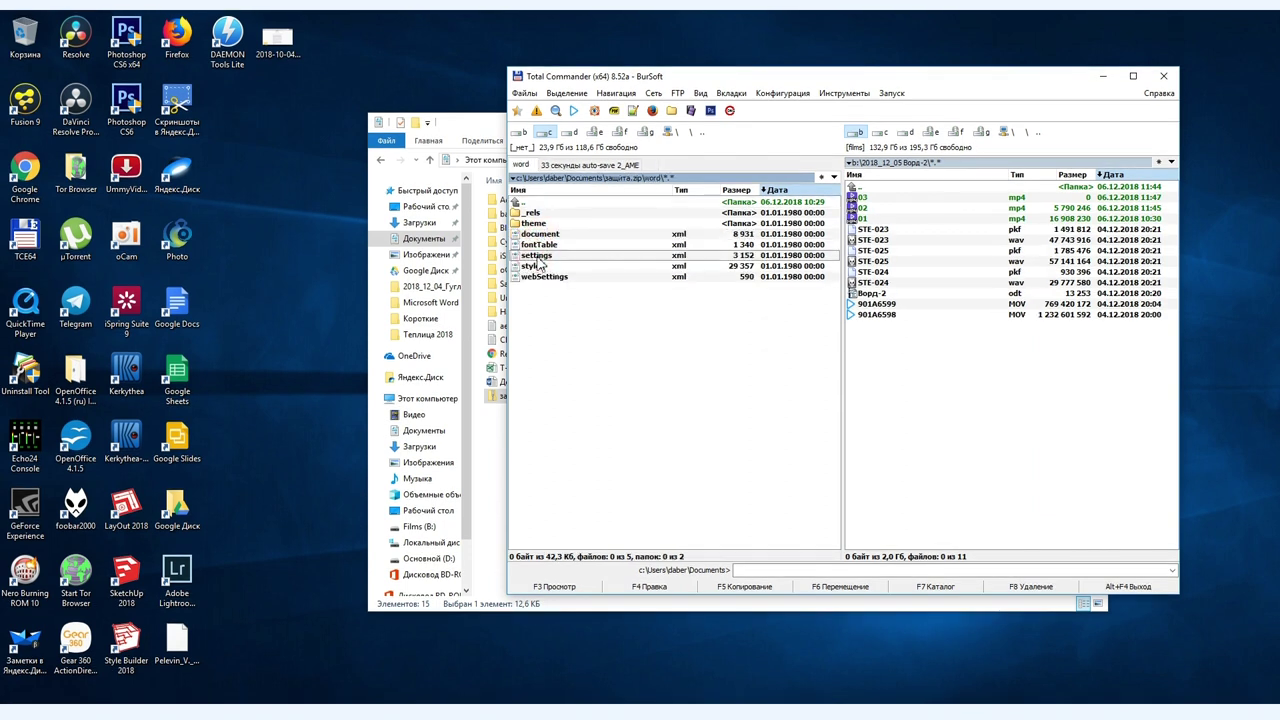
click(664, 591)
- Search settings.xml for the documentProtection element
click(594, 229)
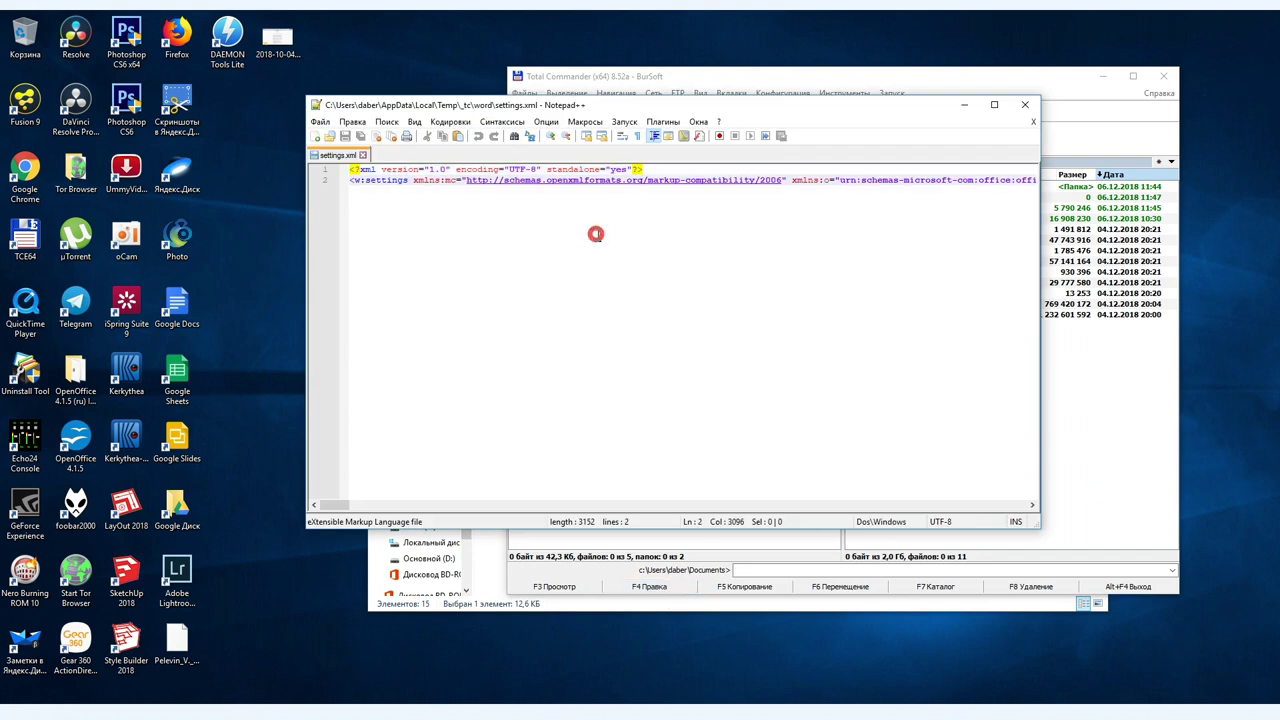
key(ctrl+f)
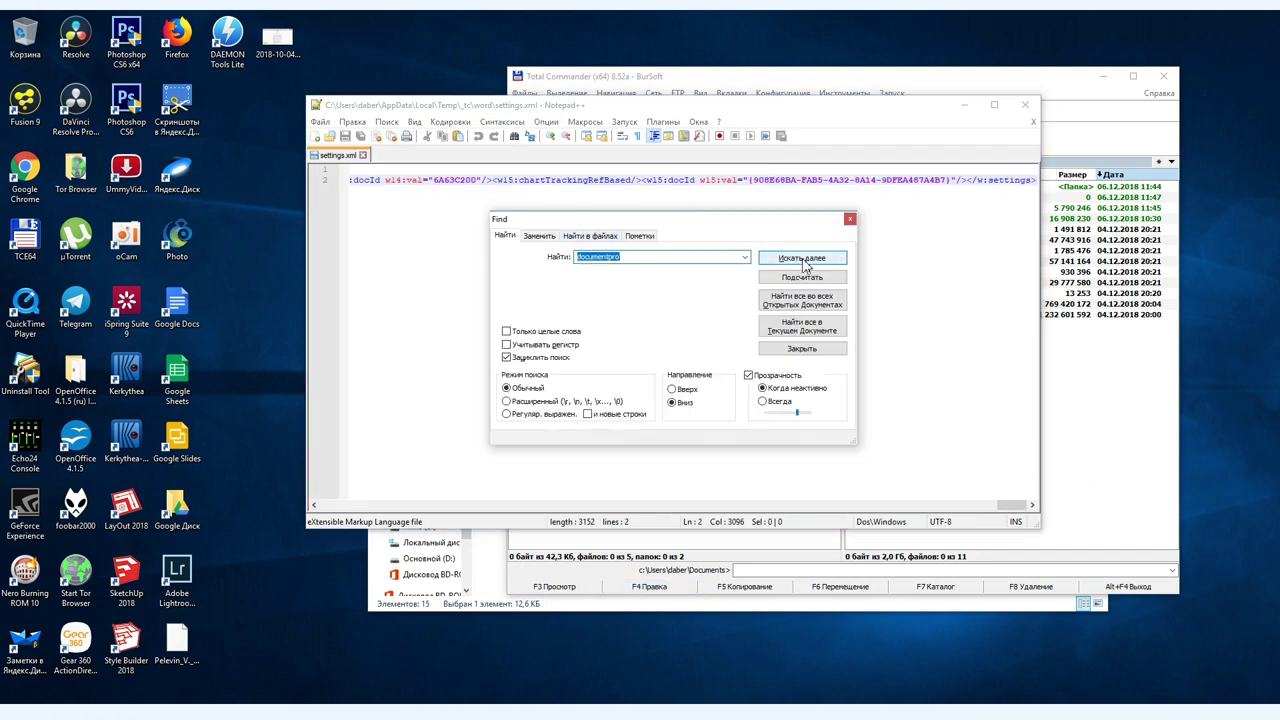
click(802, 259)
click(849, 218)
click(382, 191)
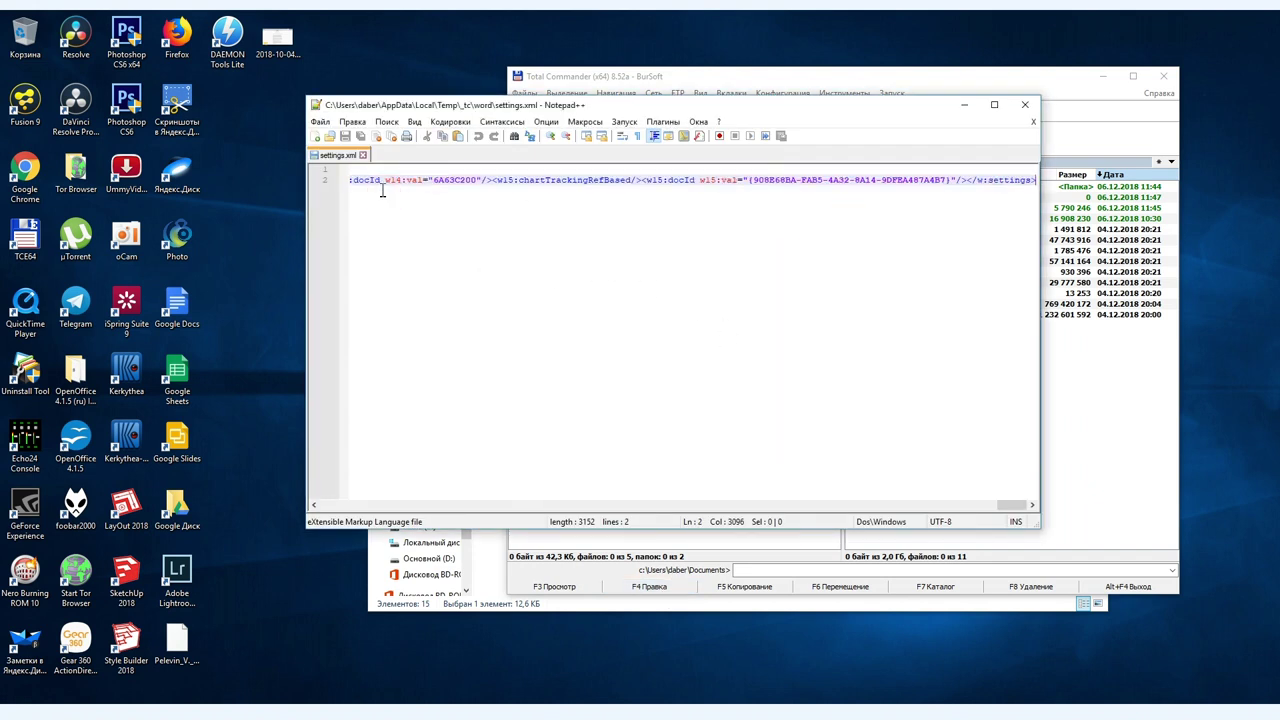
key(ctrl+f)
key(Return)
click(385, 177)
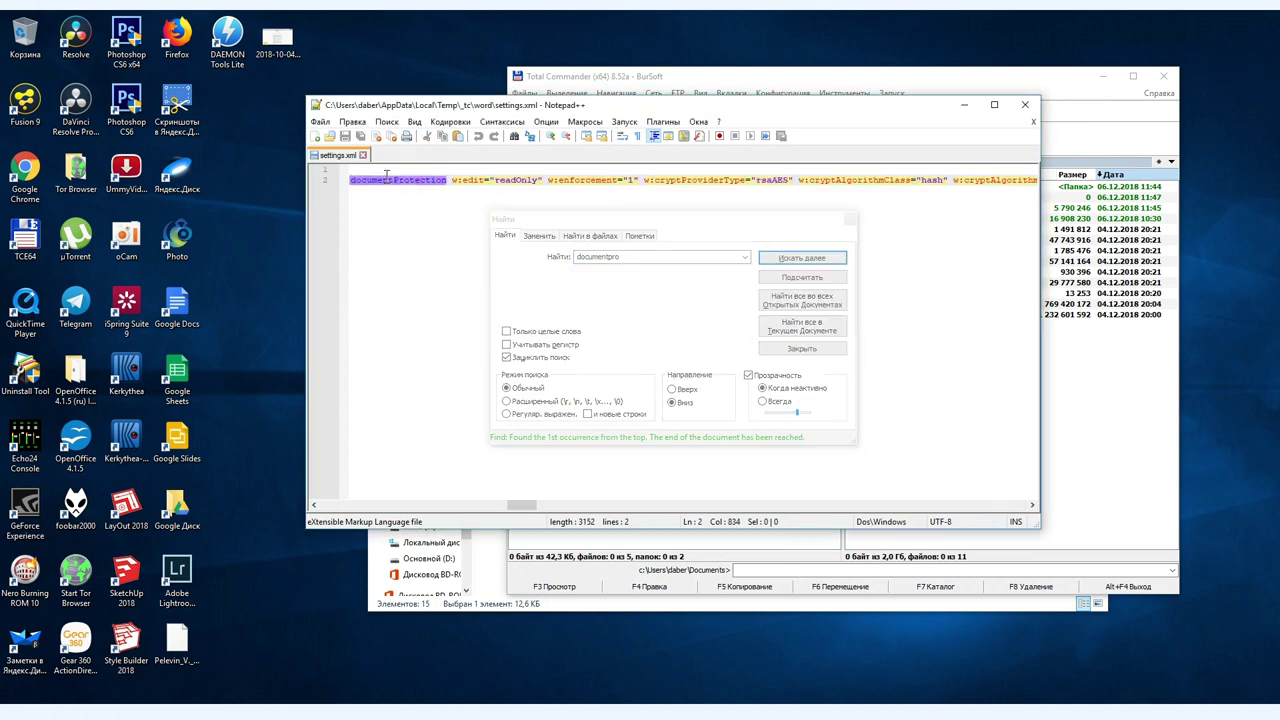
- Delete the documentProtection element and close Notepad++ so the file repacks into the archive
drag(511, 507, 518, 512)
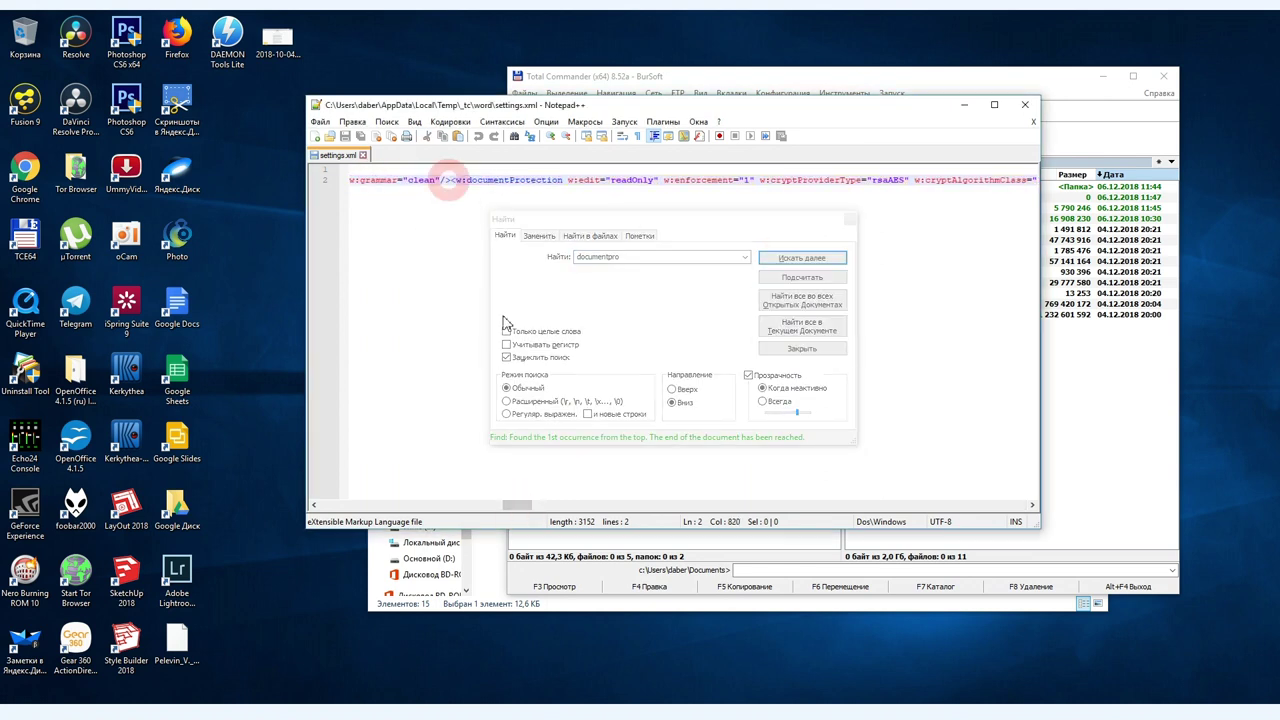
drag(786, 177, 345, 178)
key(Delete)
click(849, 218)
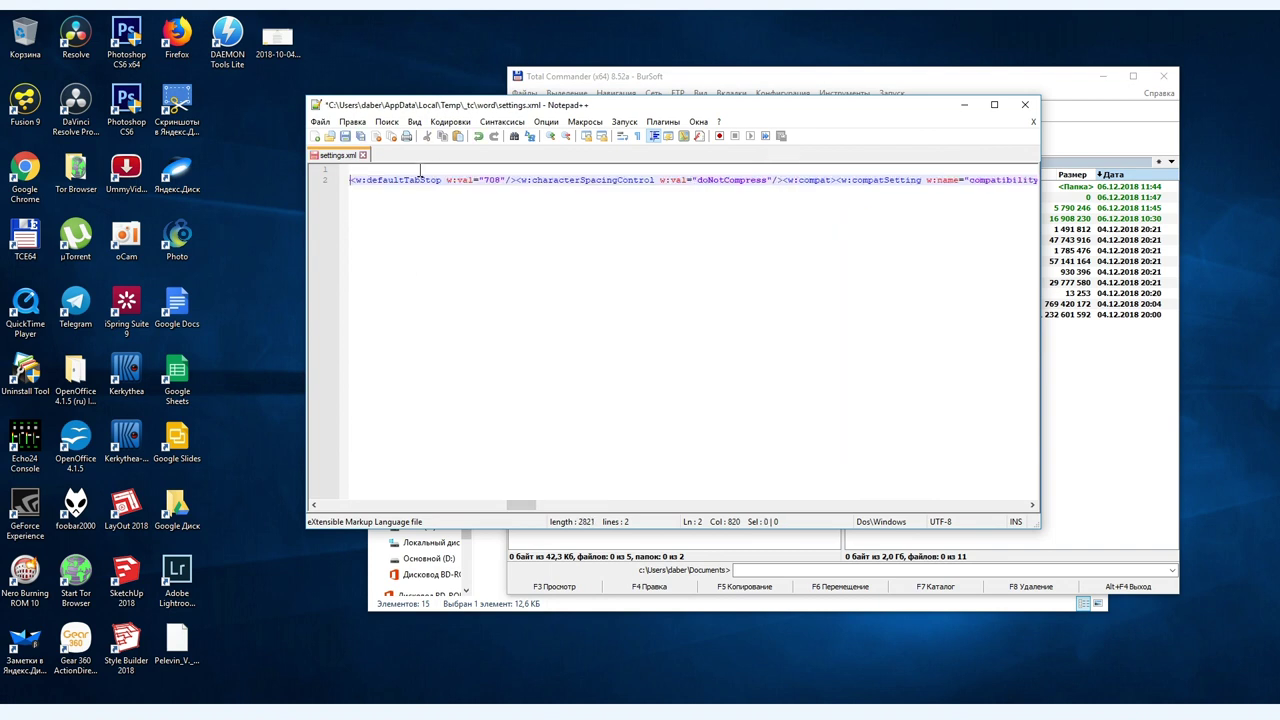
click(1030, 106)
- Repack the edited settings.xml, rename the archive back to защита.docx, and open it in Word
click(651, 410)
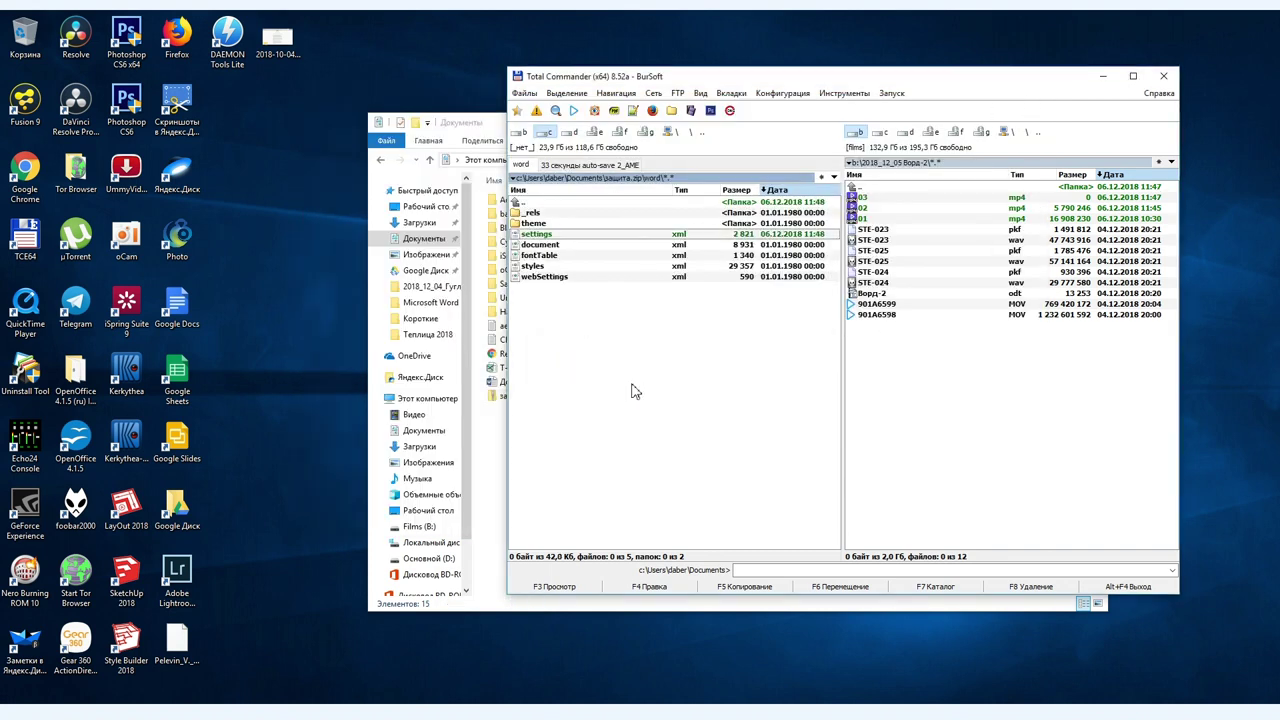
double_click(530, 202)
double_click(527, 199)
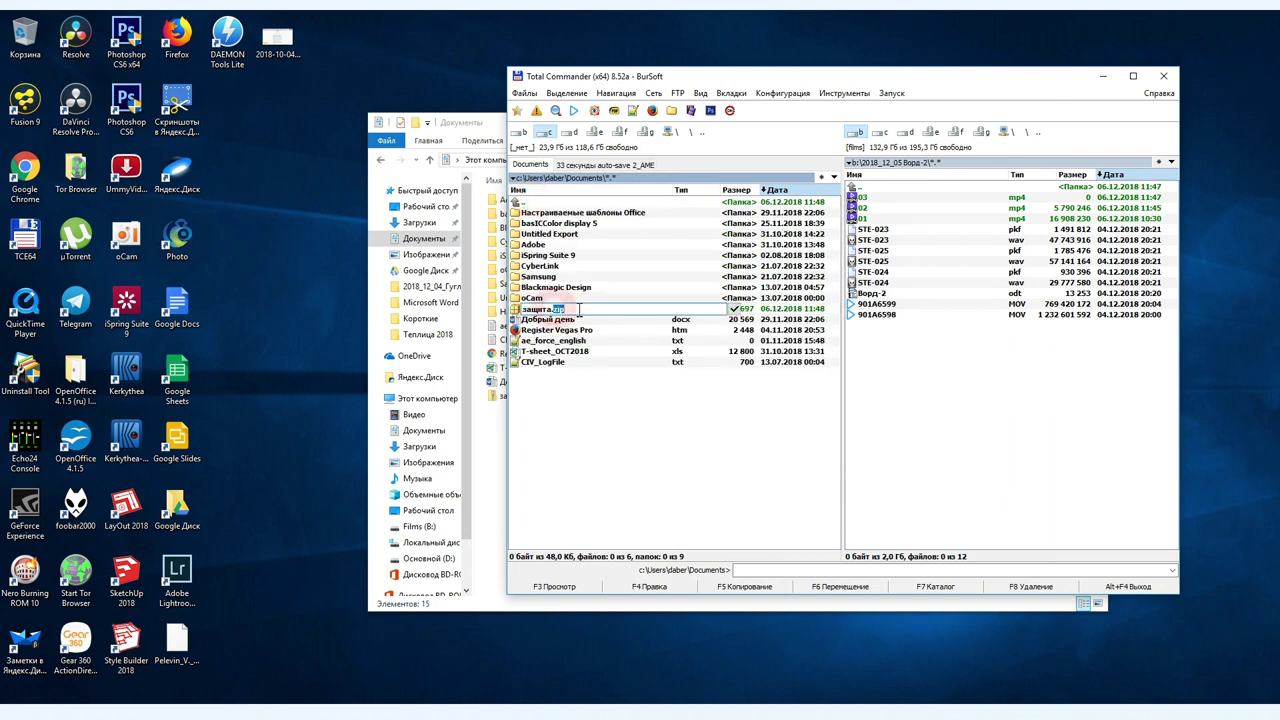
key(Return)
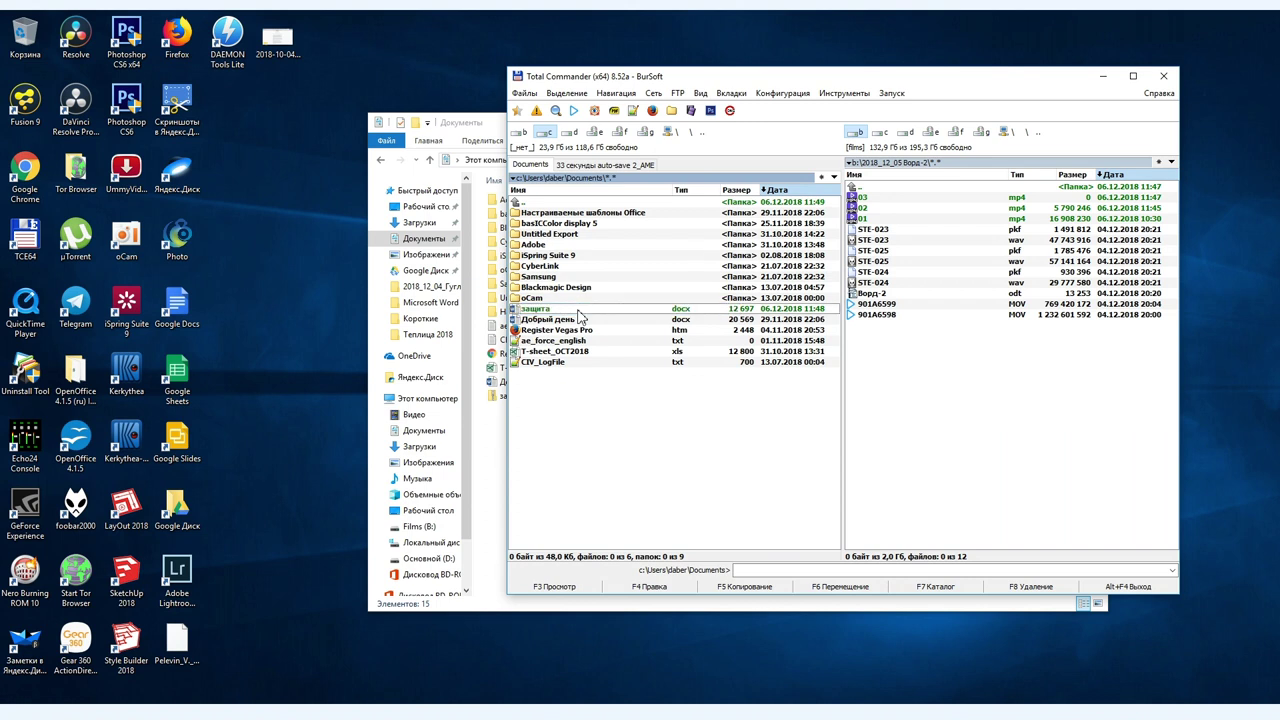
double_click(528, 309)
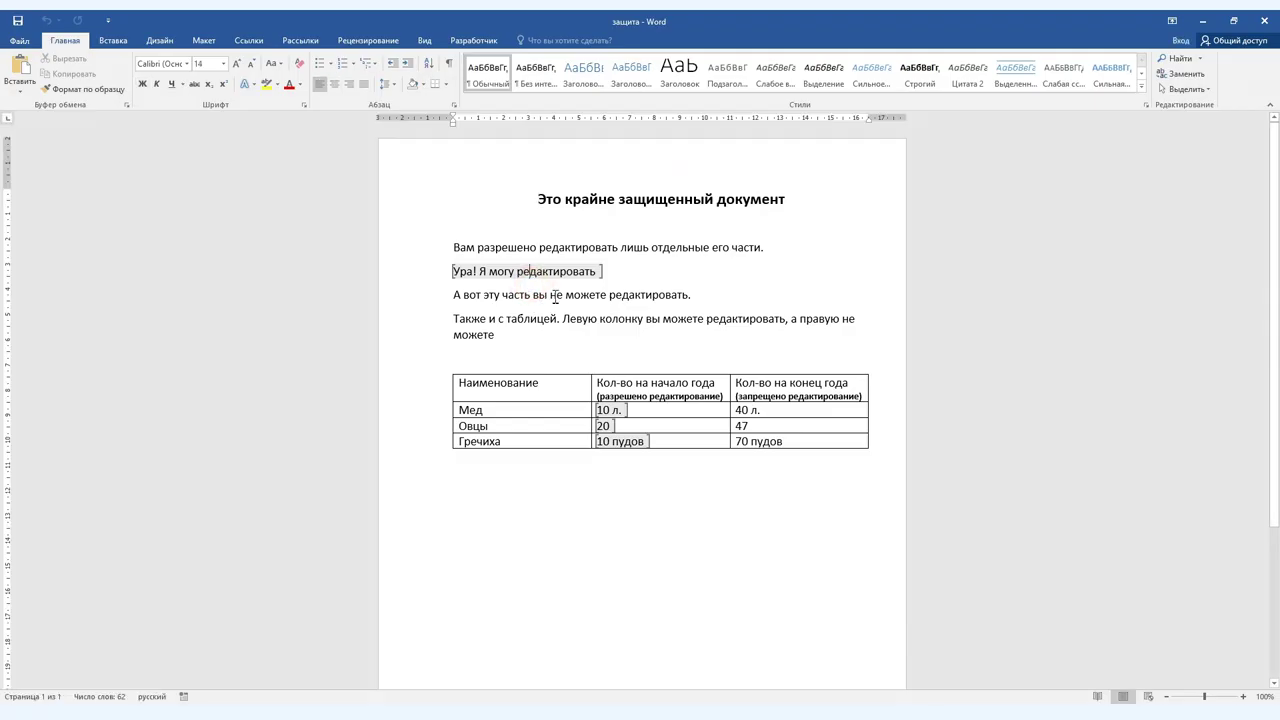
- Type the test letters 'xcZXCZXC' into the formerly locked first body line
text(xcZXC)
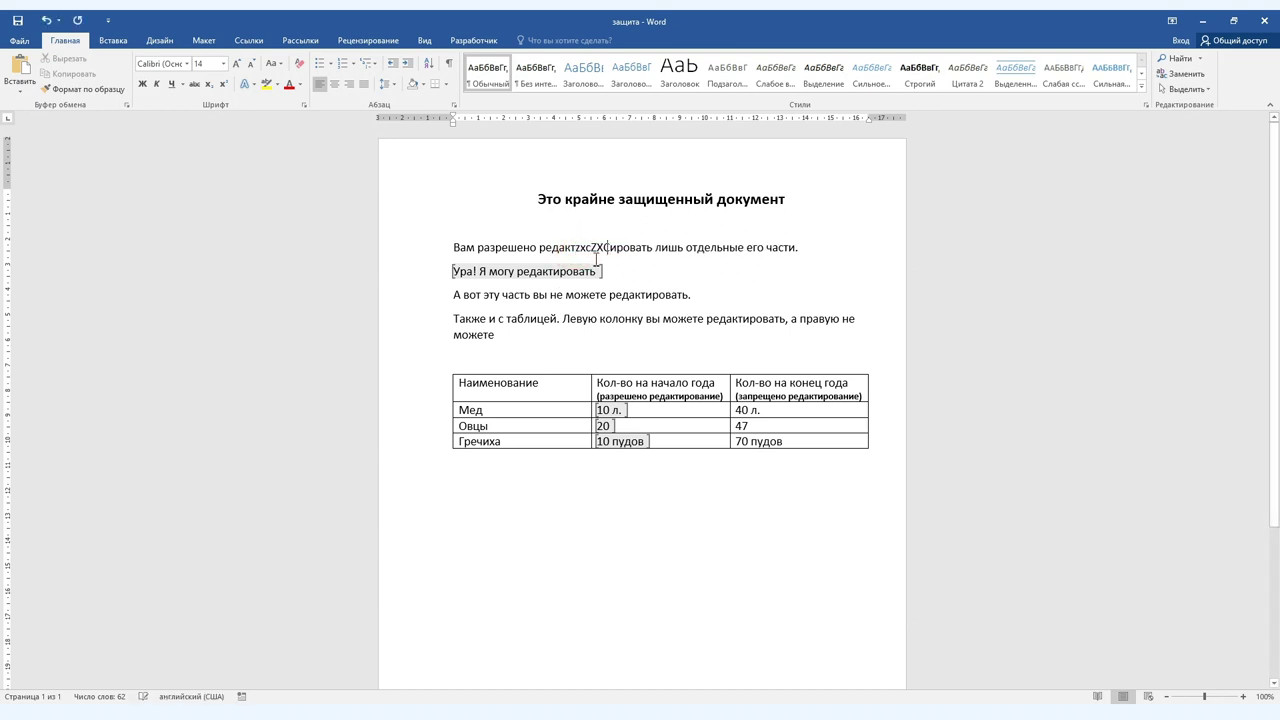
text(ZXC)
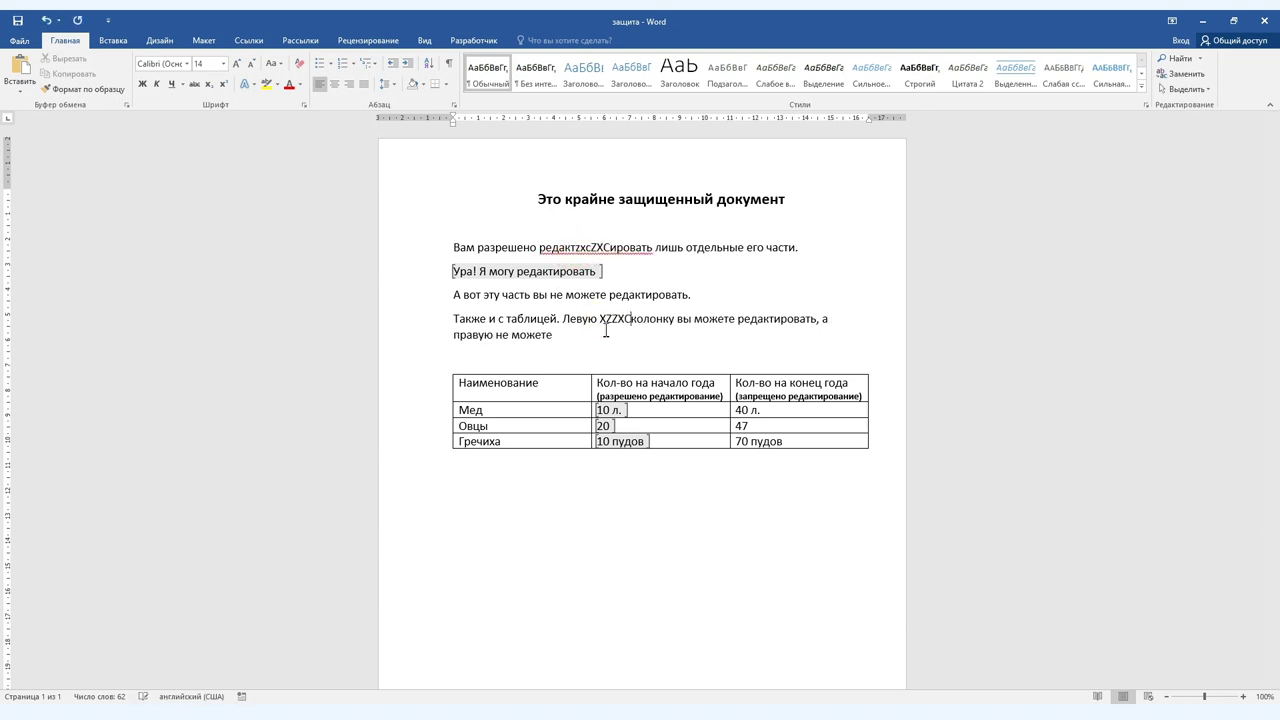